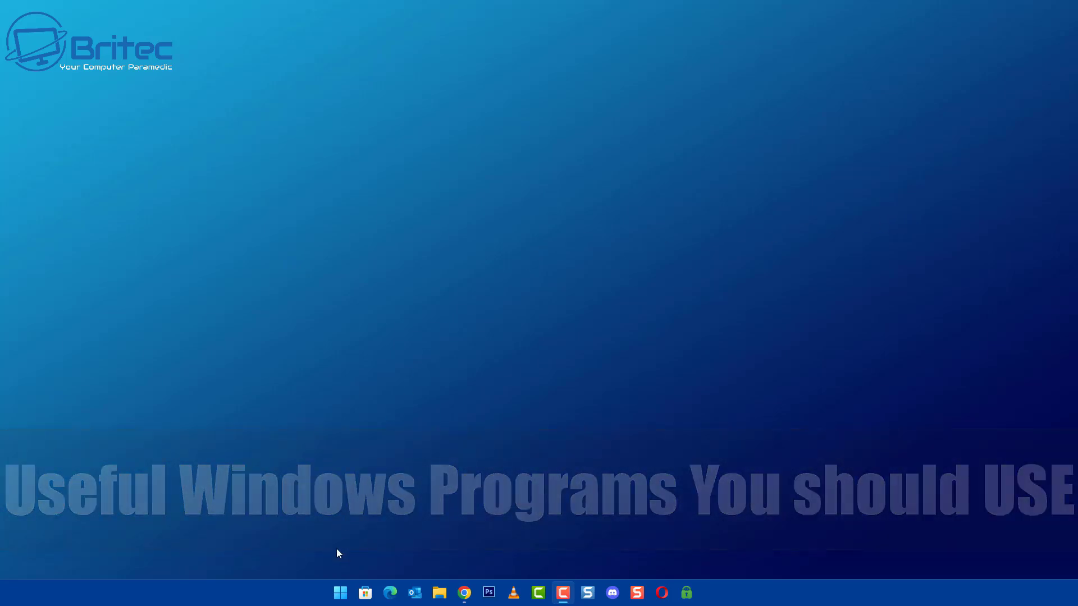
Open Task Manager and show its performance graphs.
right_click(336, 595)
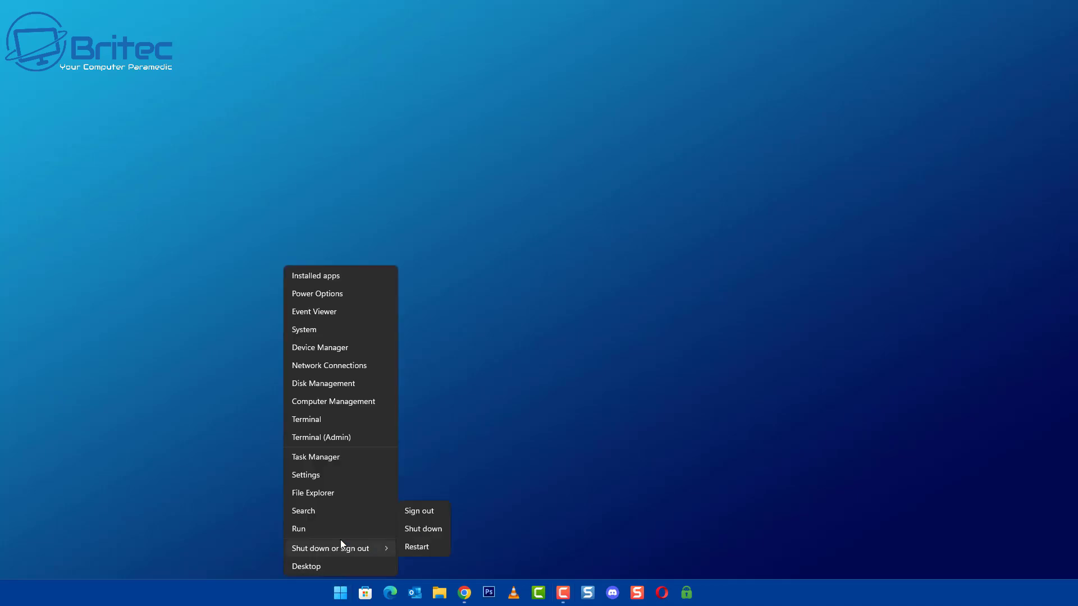
click(329, 461)
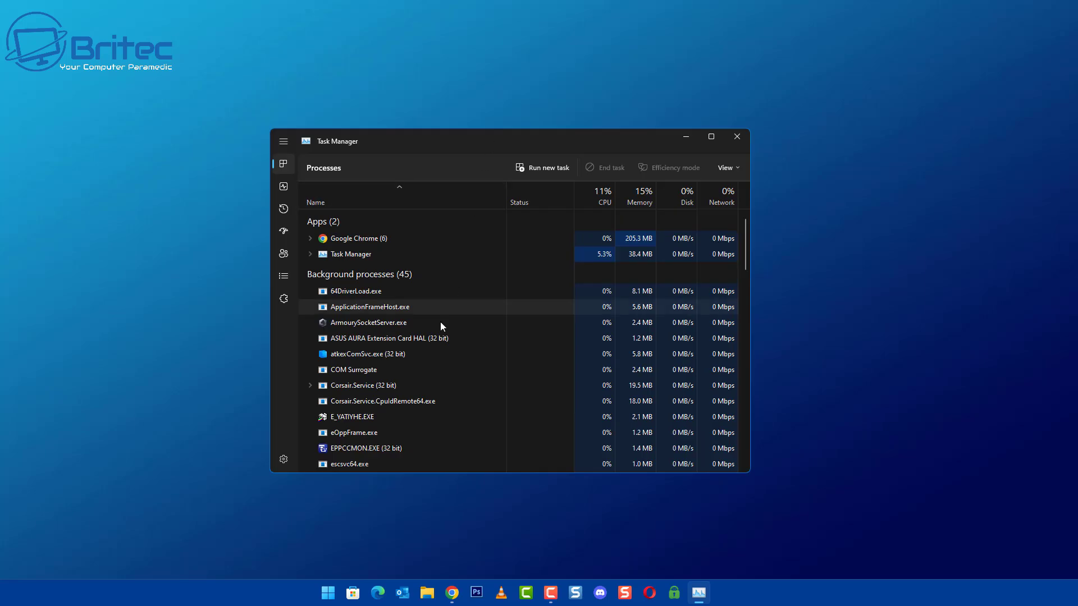
click(285, 191)
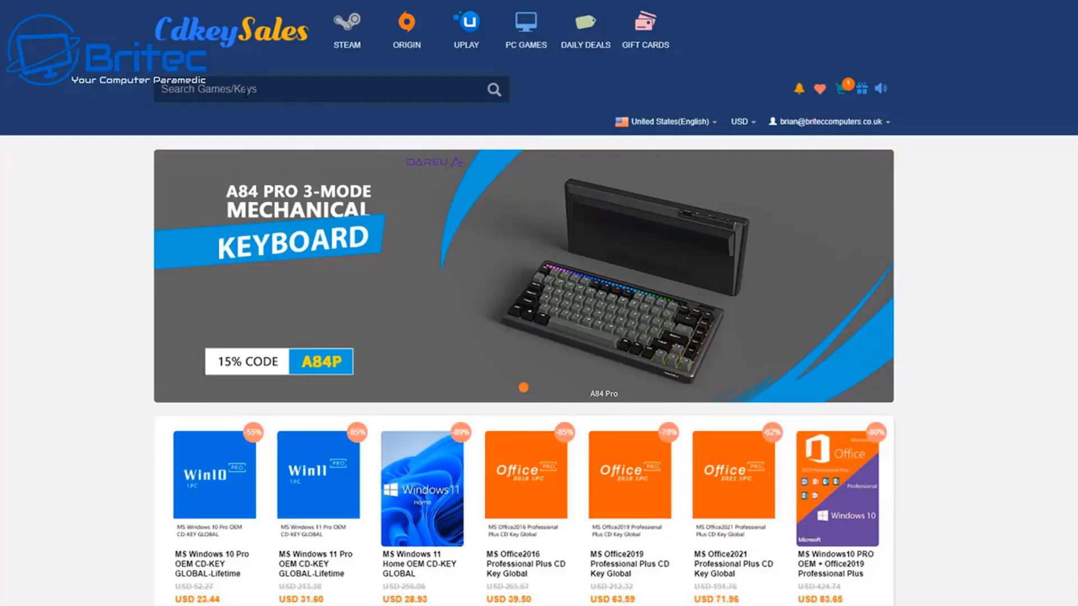
Search the CdkeySales store for "windows 10" and start buying the MS Windows 10 Pro OEM CD-KEY GLOBAL-Lifetime.
text(windows 1)
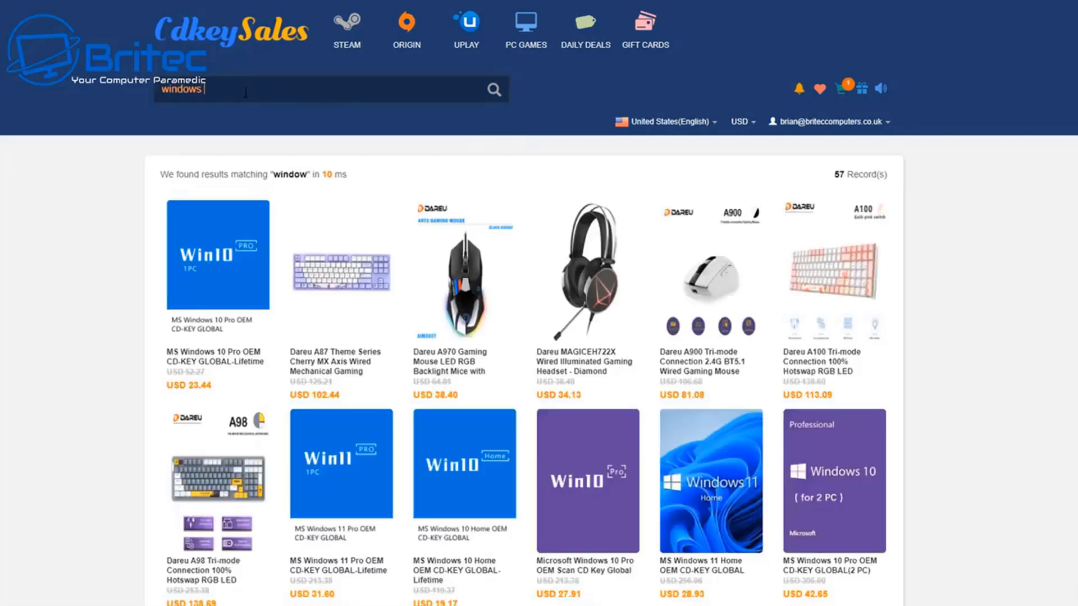
text(0)
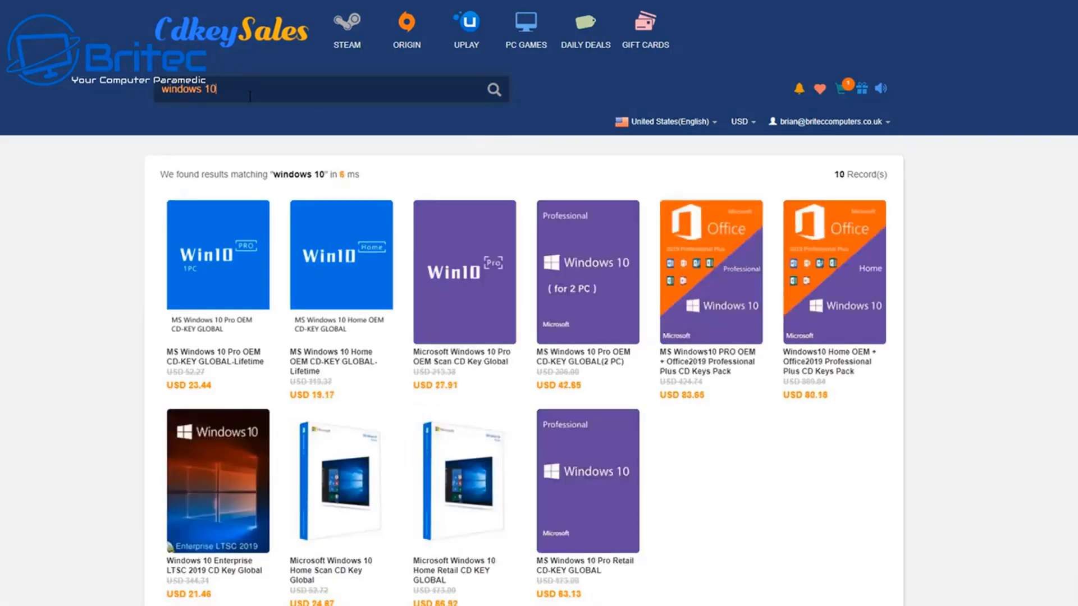
click(223, 294)
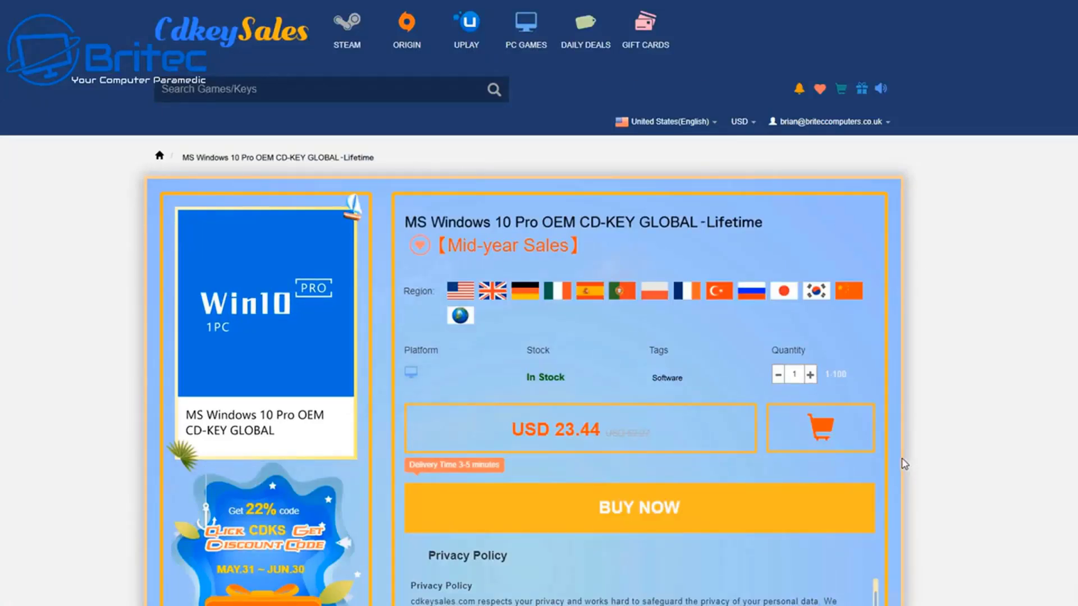
scroll(896, 463, down, 1)
click(644, 445)
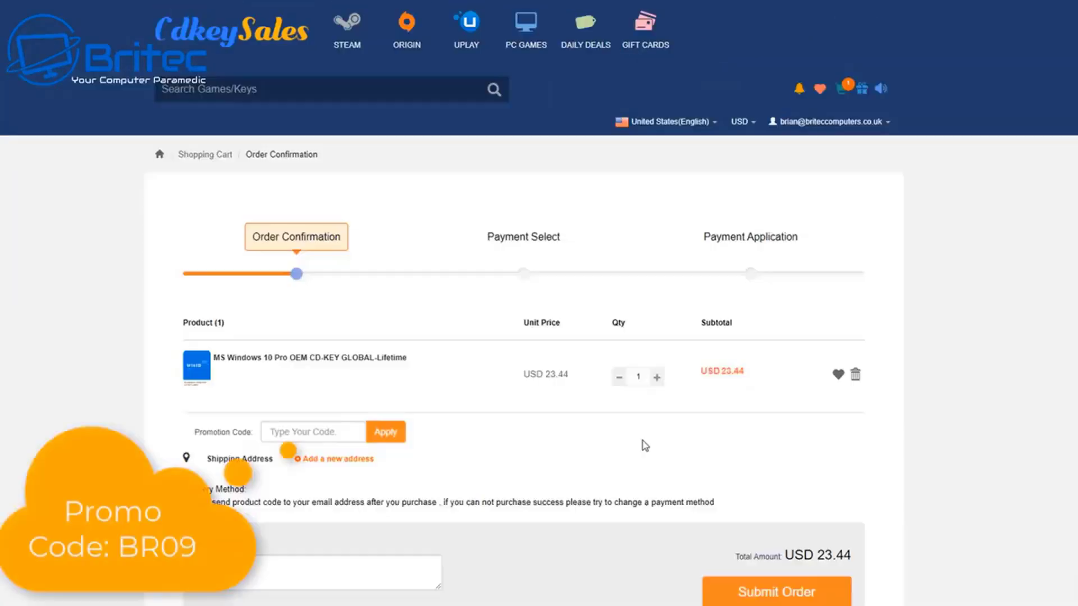
Apply the promotion code BR09 to the Windows 10 Pro order.
click(281, 433)
text(B)
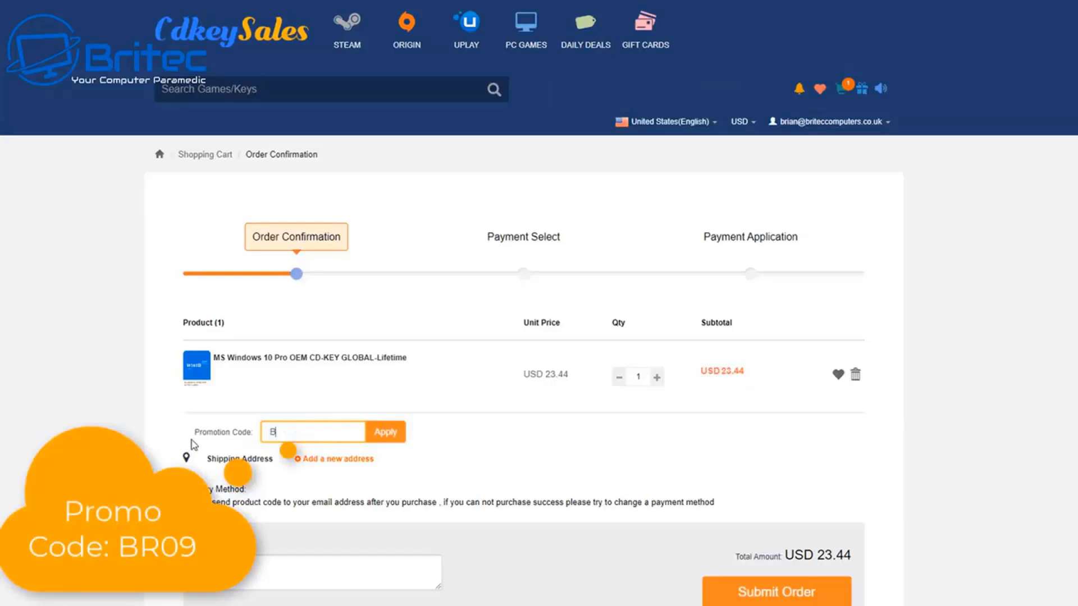
text(R09)
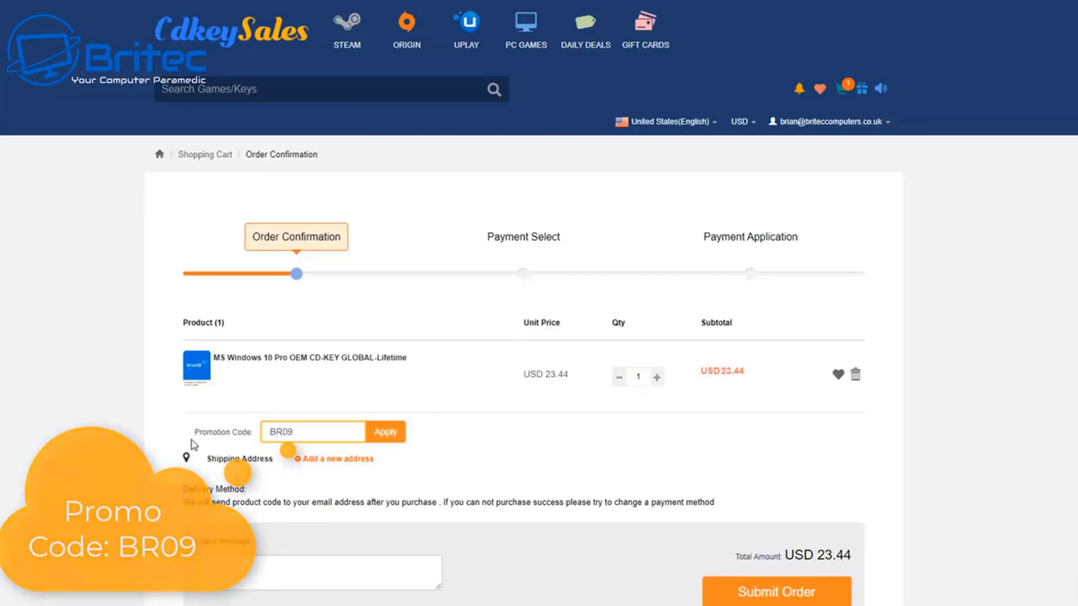
click(391, 437)
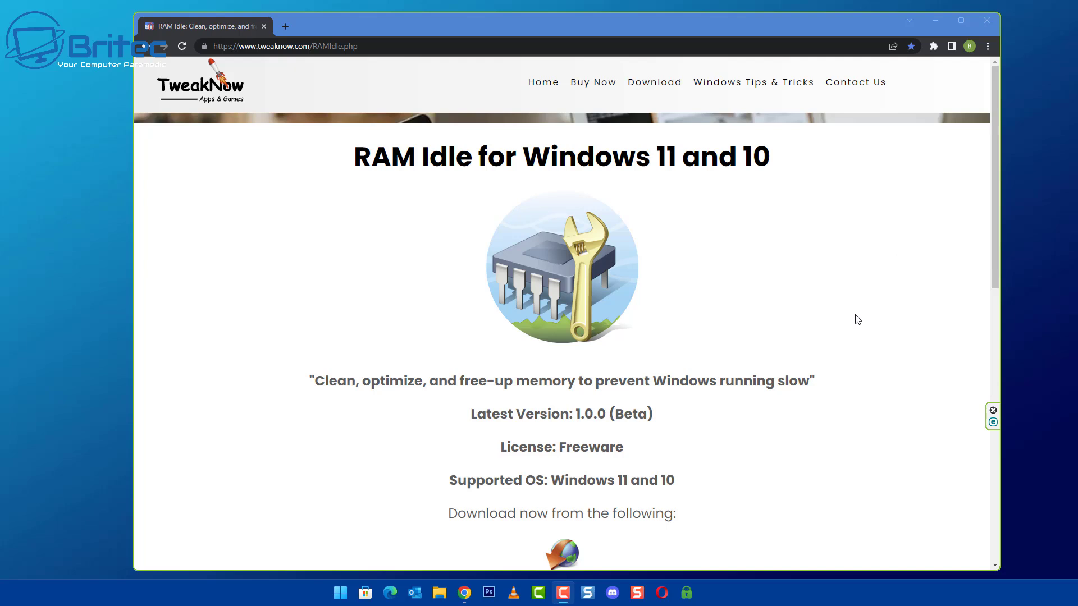
Look through the RAM Idle page on the TweakNow site, including its supported systems, download link and program screenshots.
scroll(857, 319, down, 2)
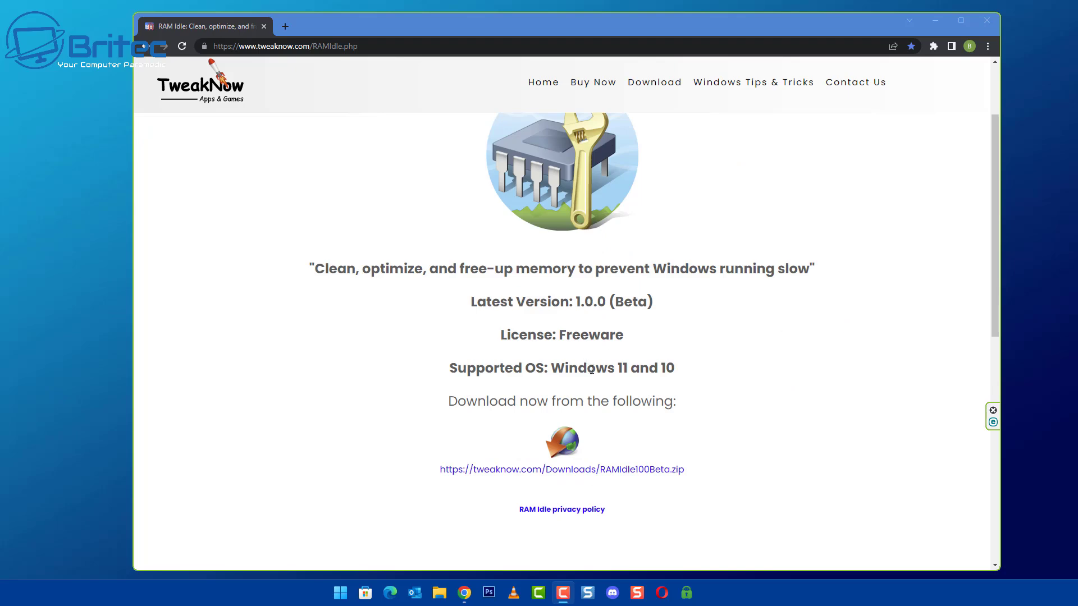
scroll(857, 370, down, 6)
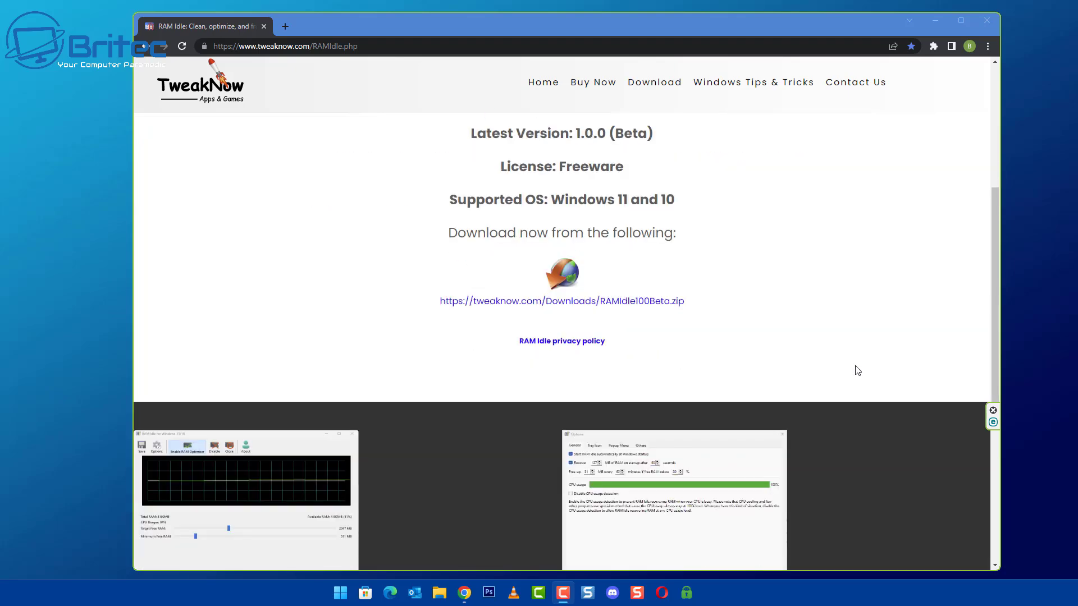
scroll(852, 370, down, 3)
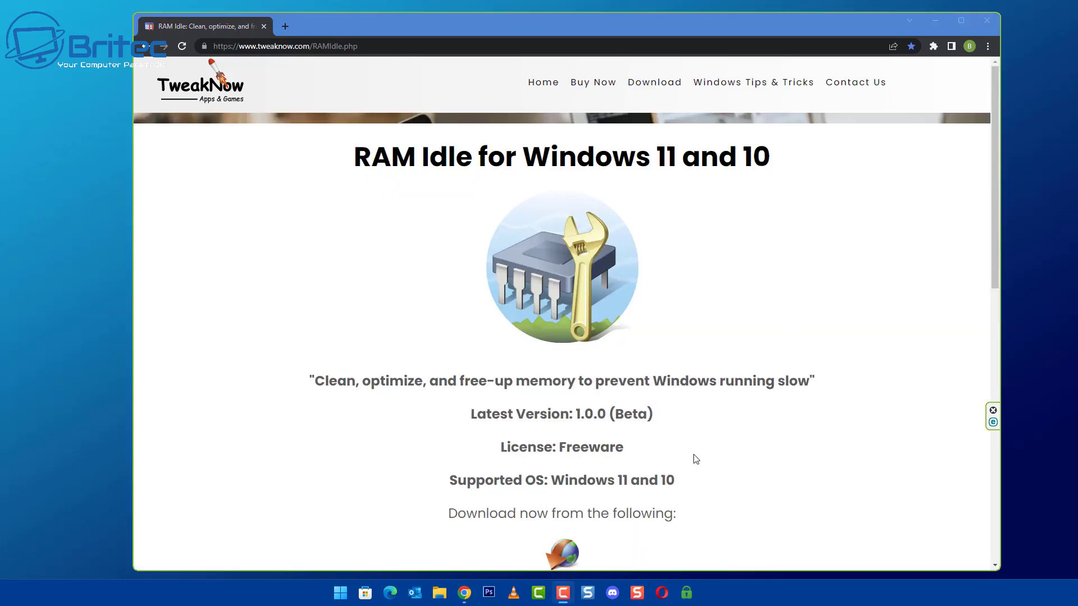
scroll(693, 457, down, 5)
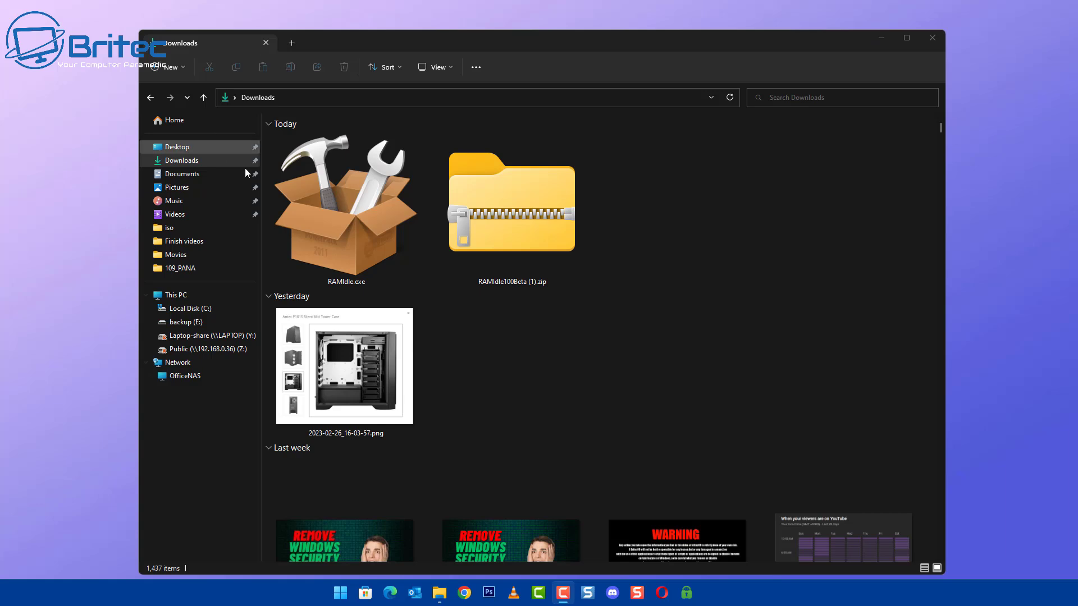
Run RAMIdle.exe from the Downloads folder and allow it past the SmartScreen block.
click(352, 238)
double_click(353, 238)
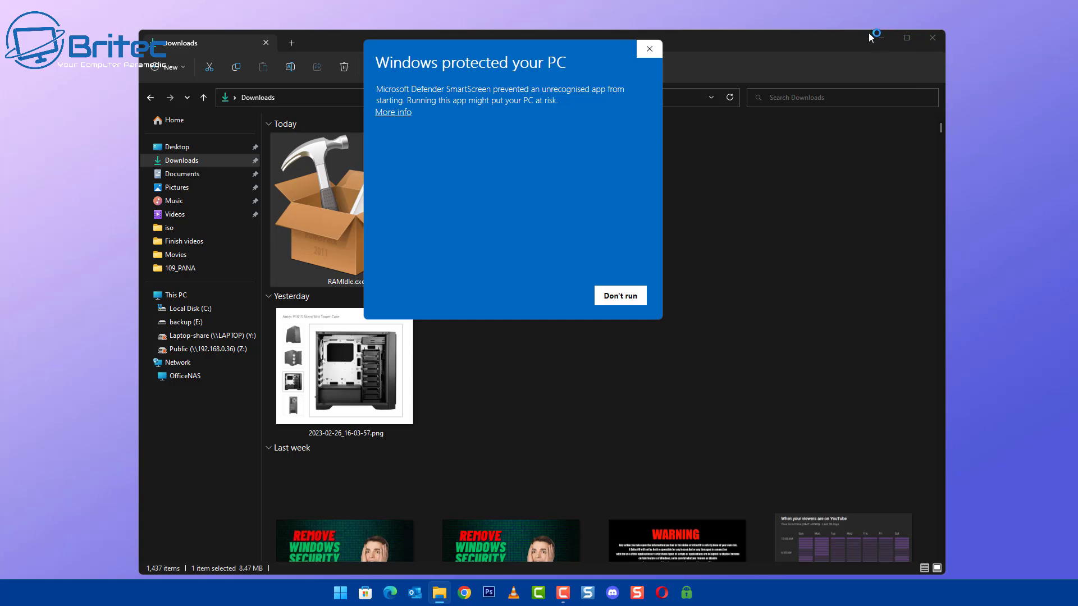
click(391, 112)
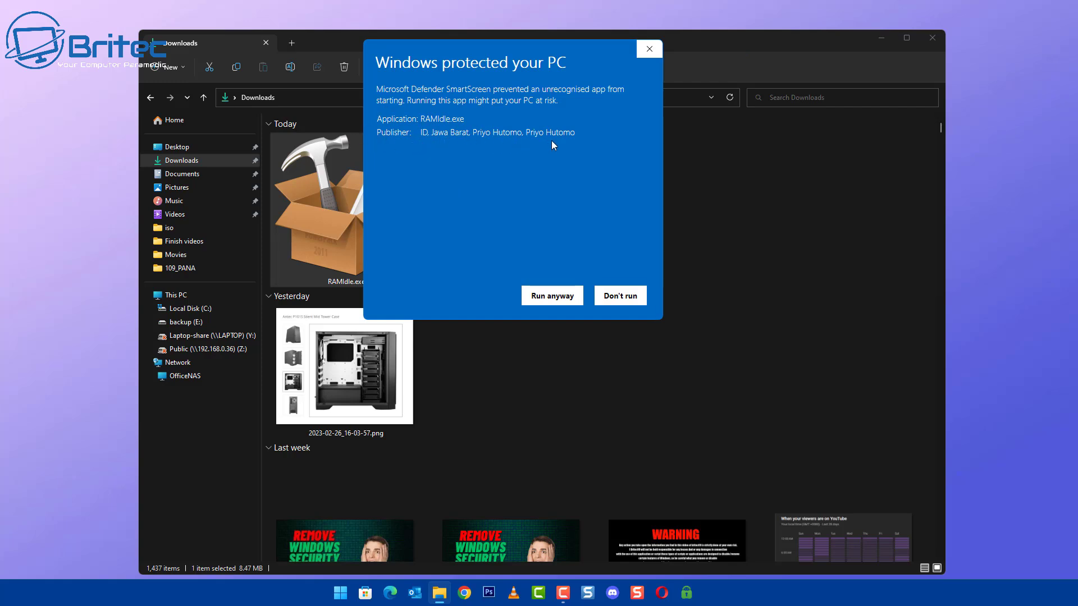
click(553, 295)
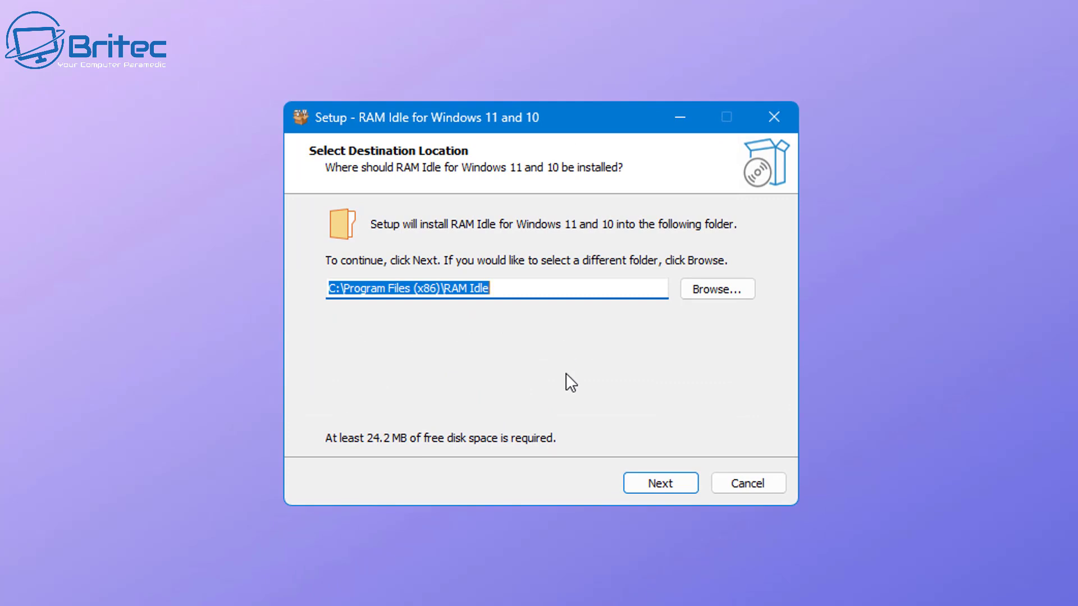
Install RAM Idle as a full installation with the default destination and Start Menu folder.
click(664, 486)
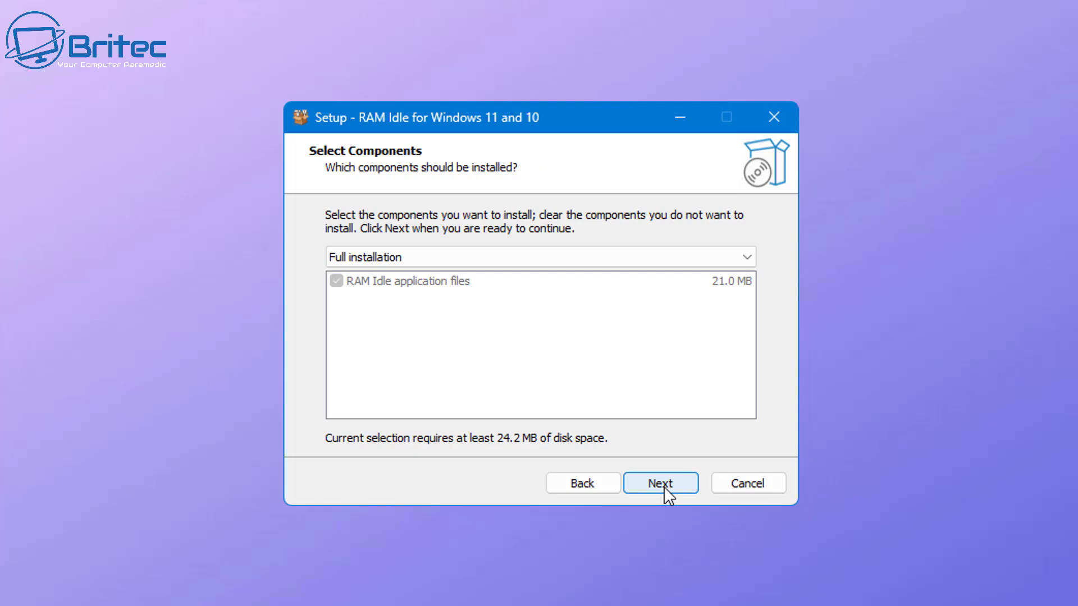
click(661, 483)
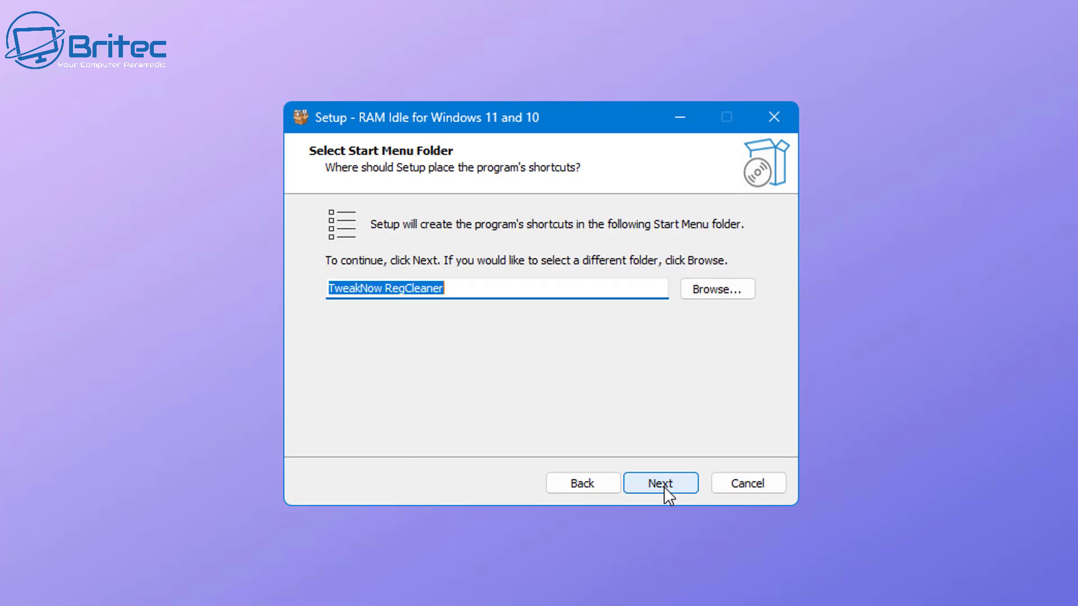
click(664, 486)
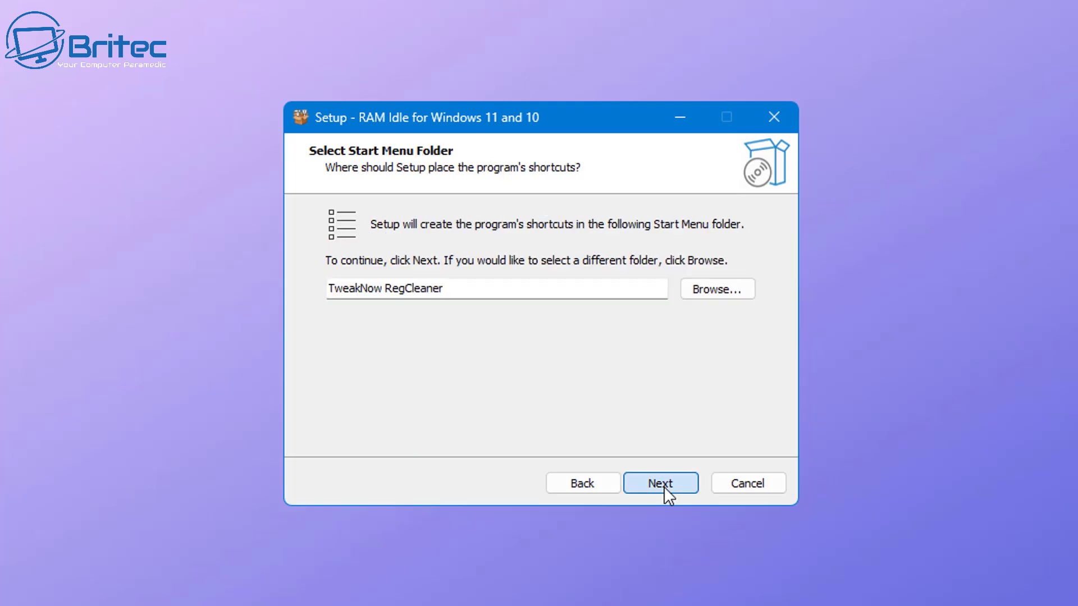
click(663, 486)
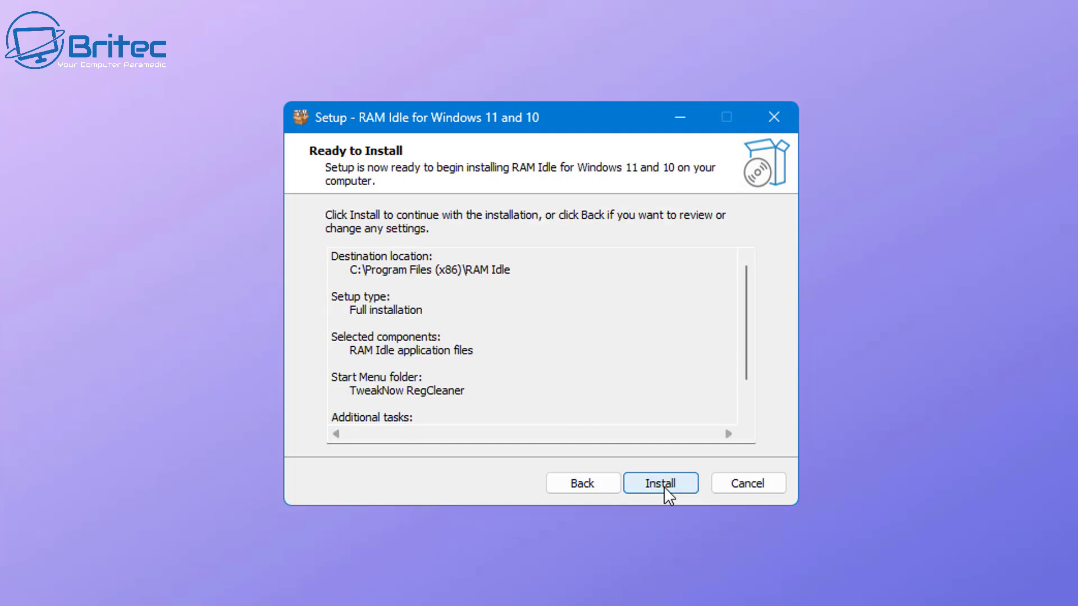
click(663, 486)
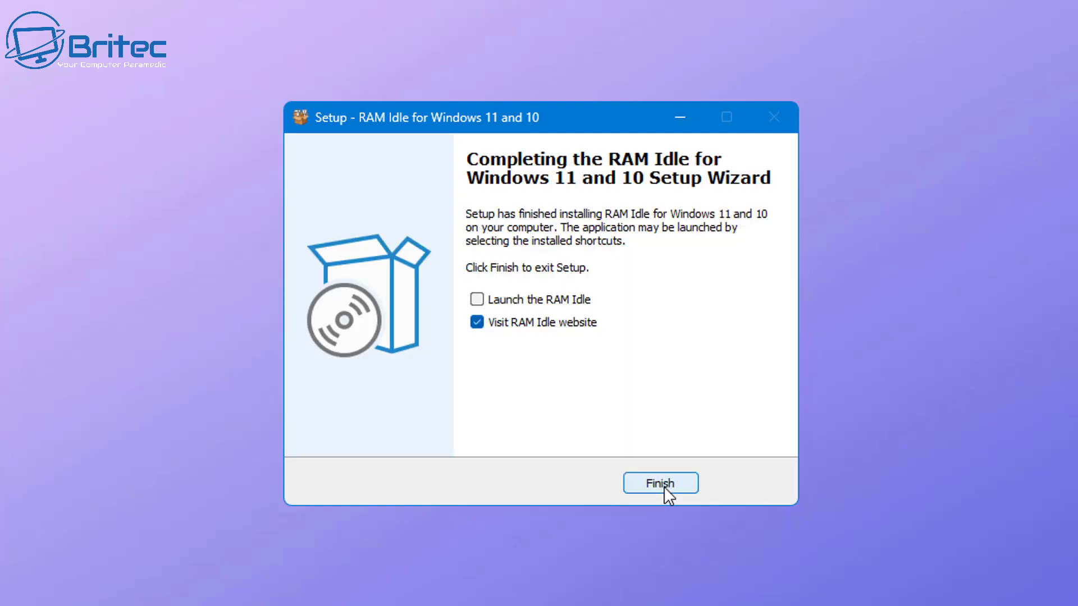
Finish the setup with launching RAM Idle enabled and visiting its website disabled.
click(476, 322)
click(476, 299)
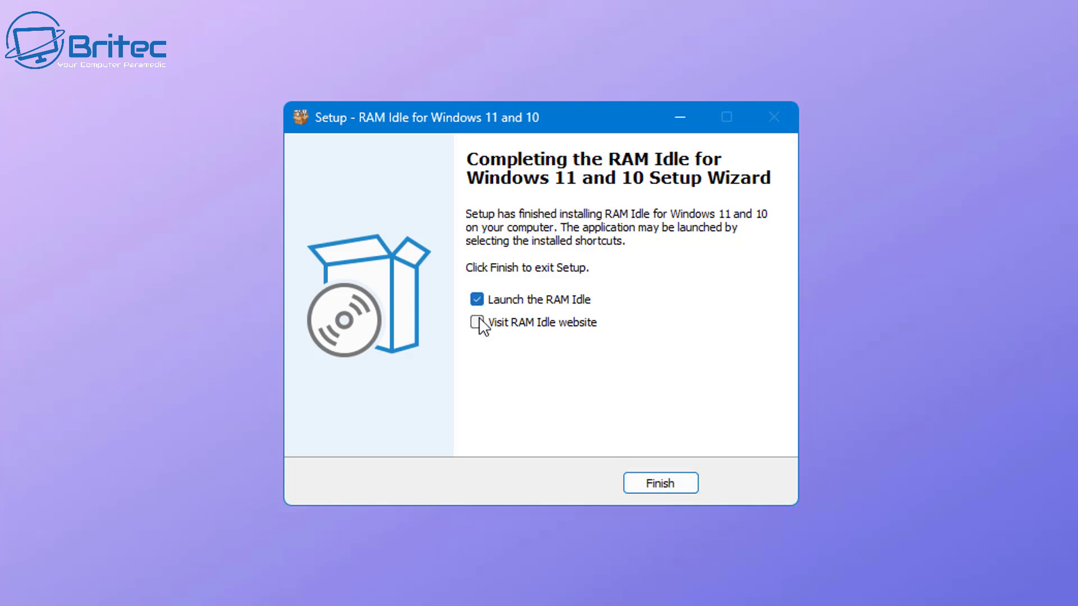
click(660, 483)
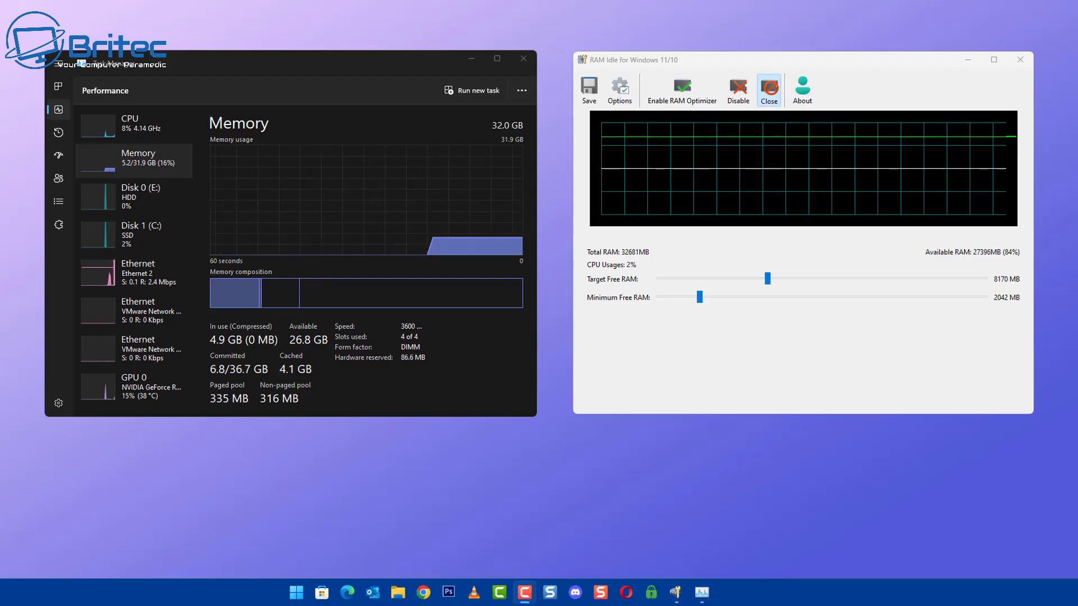
Enable the RAM optimizer, and set RAM Idle to start automatically with Windows and free up RAM 60 seconds after startup.
click(674, 103)
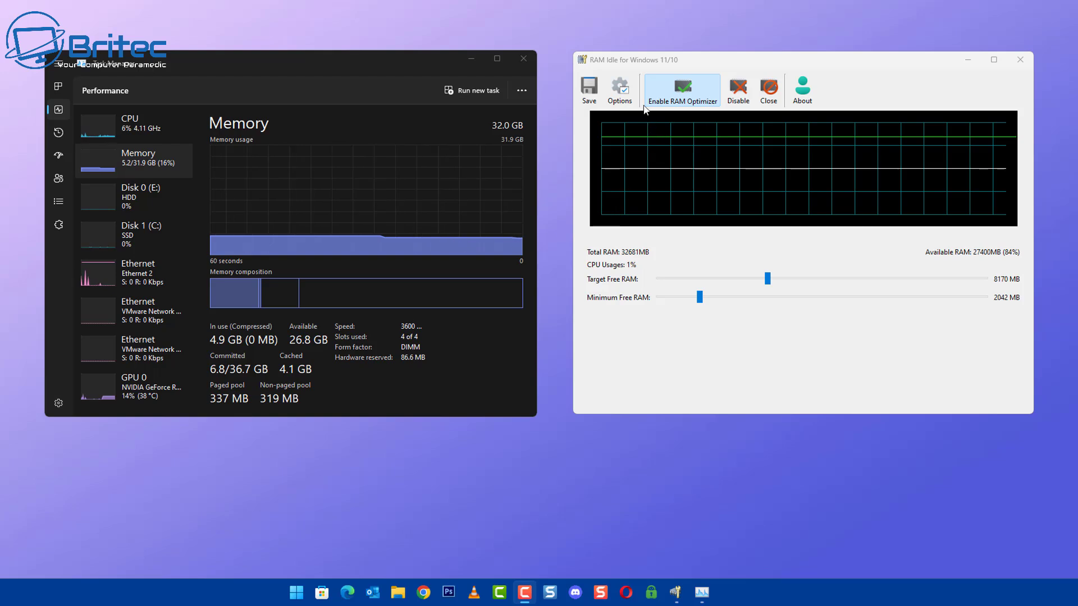
click(616, 94)
click(617, 93)
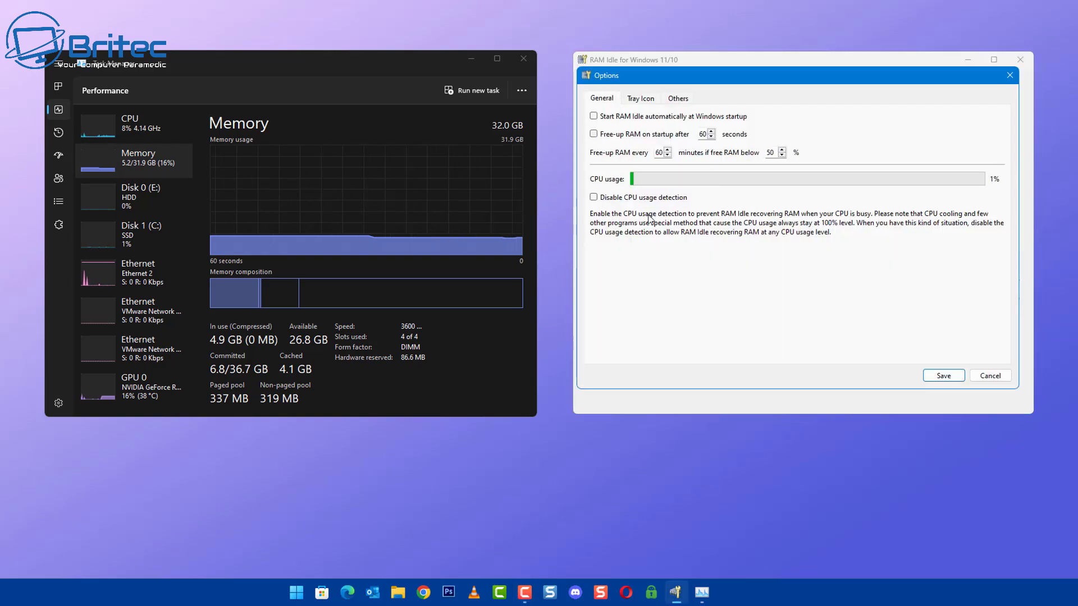
click(594, 117)
click(599, 135)
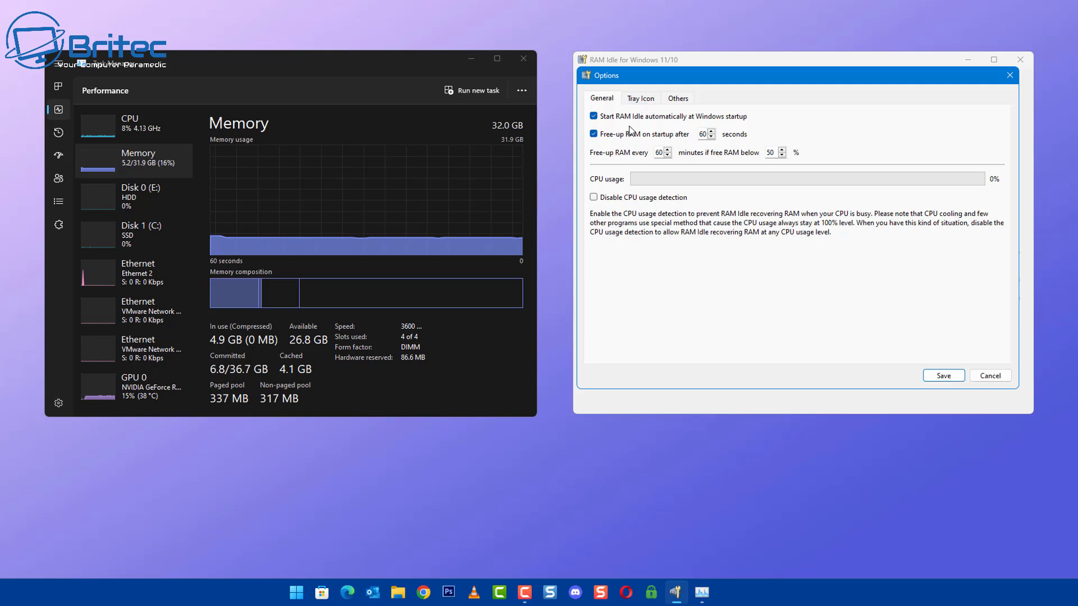
Review the tray icon, clipboard, alarm and hotkey settings, and save the RAM Idle options.
click(642, 99)
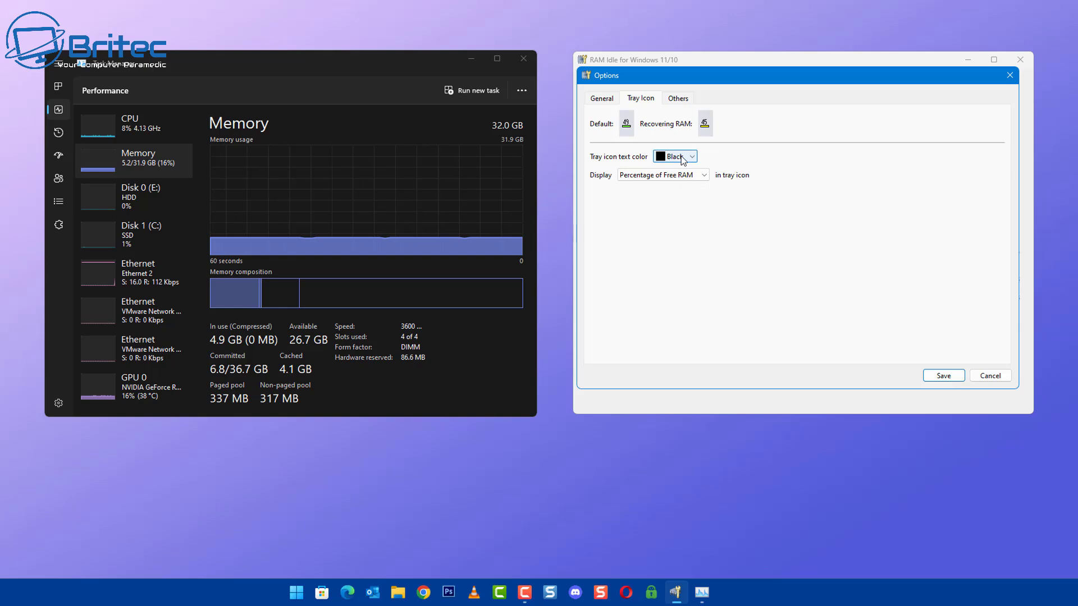
key(ctrl+Tab)
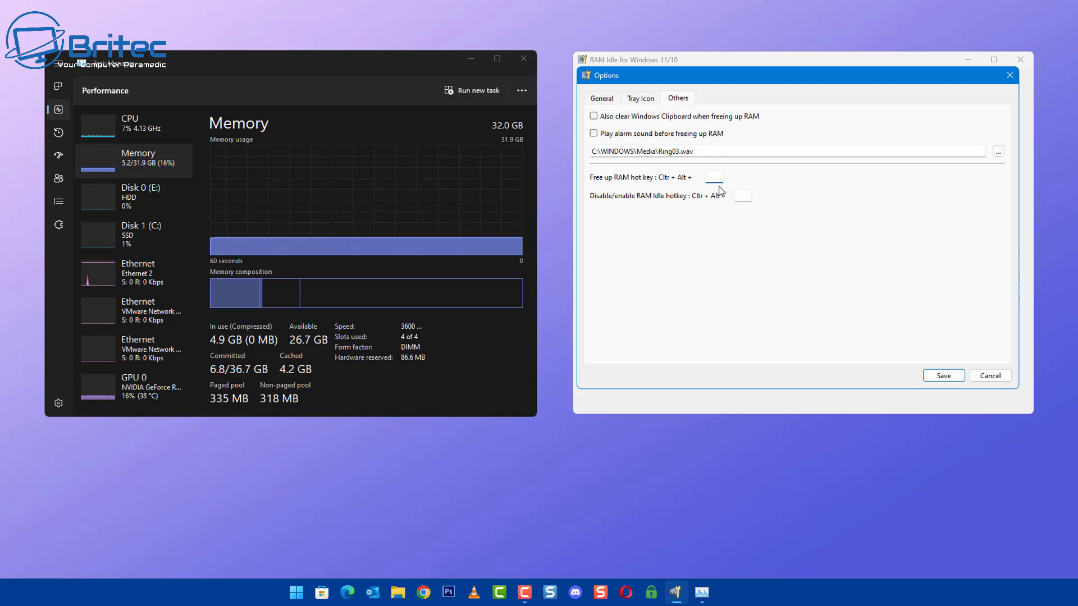
click(944, 376)
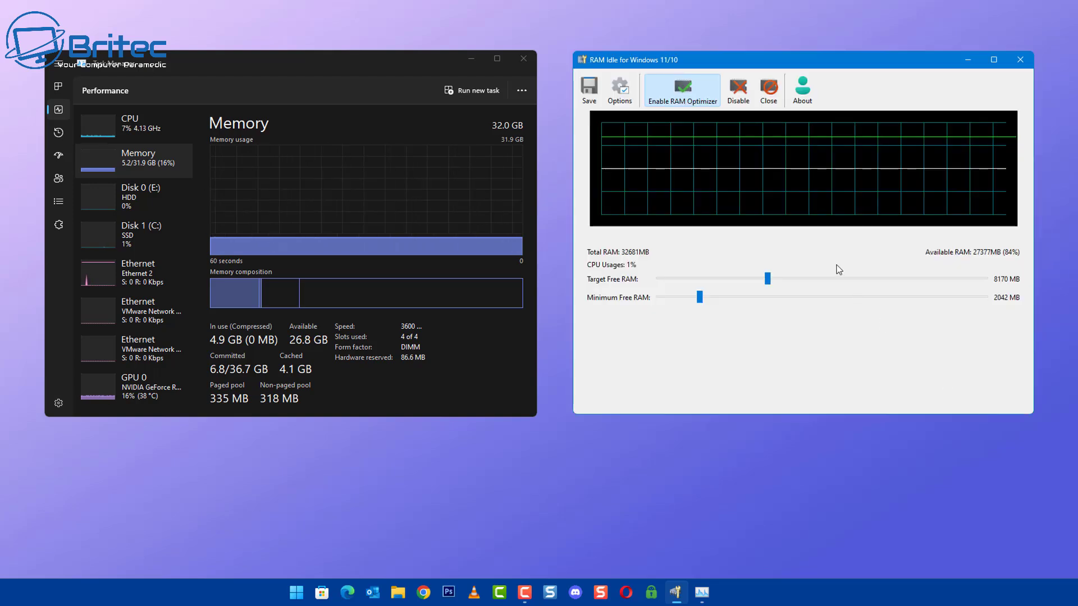
Set the hotkey for freeing up RAM to Ctrl + Alt + C in the RAM Idle options and save.
click(619, 94)
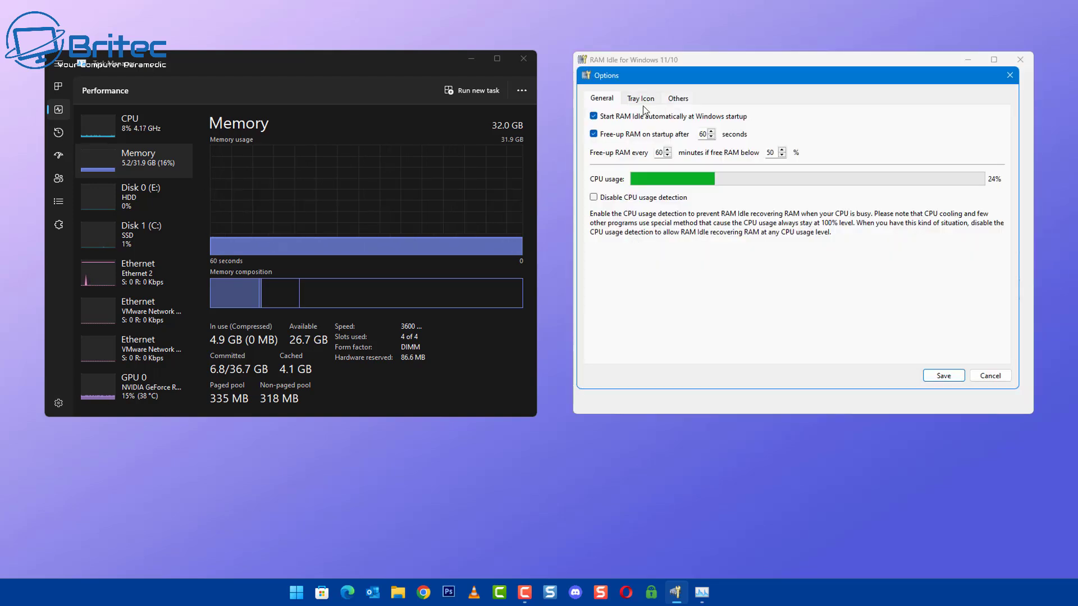
click(671, 98)
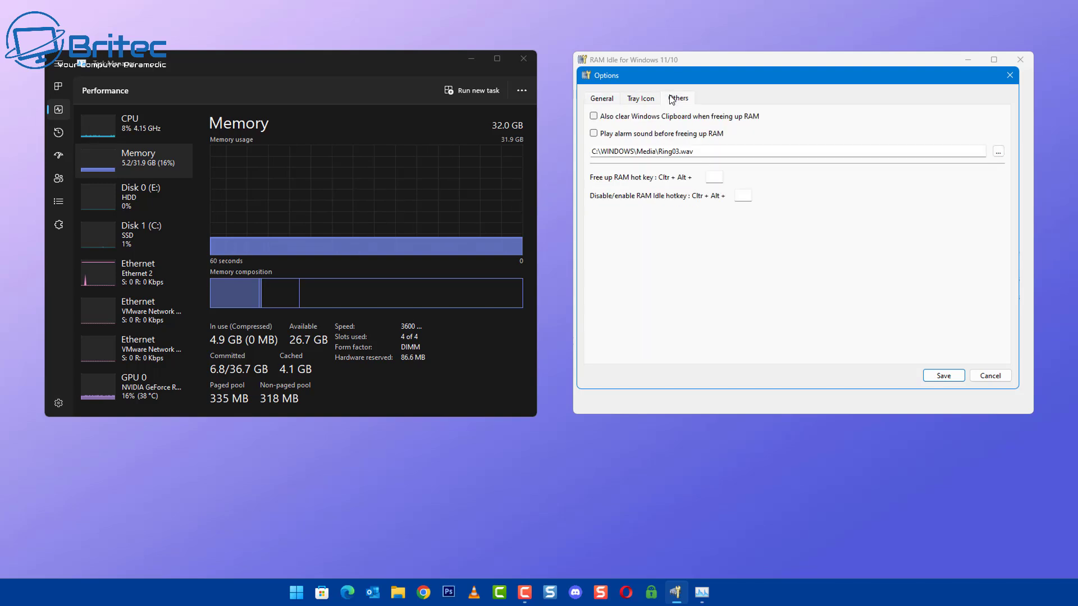
click(719, 175)
text(c)
click(946, 379)
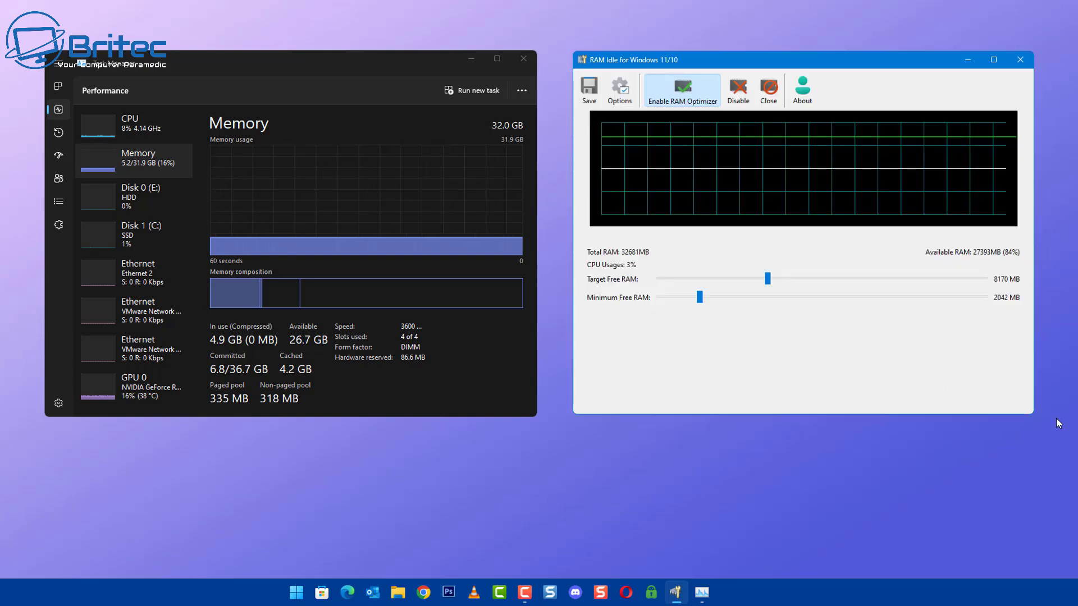
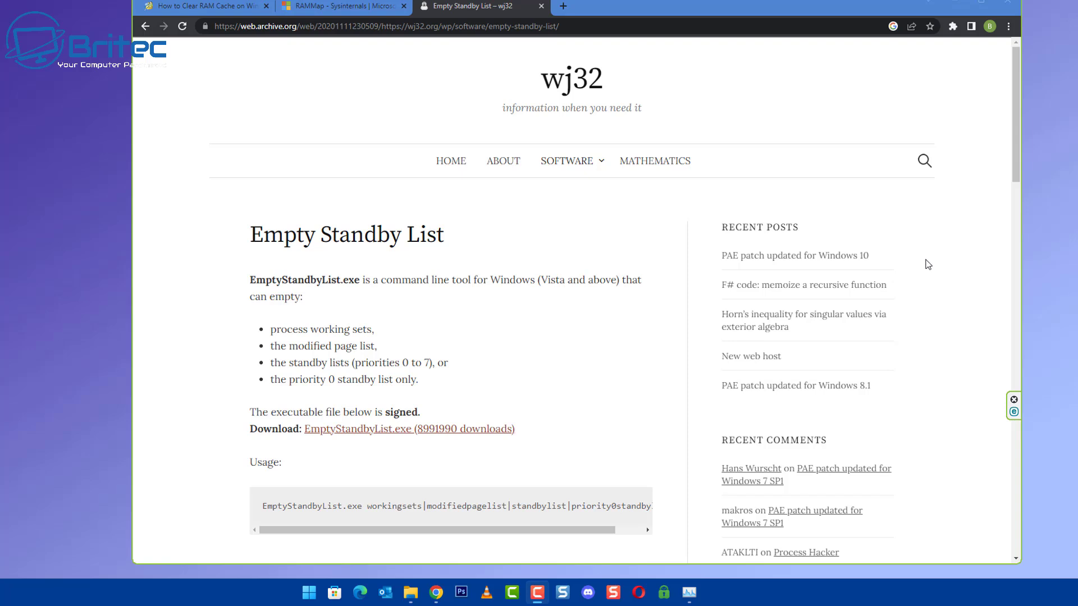
drag(898, 7, 845, 12)
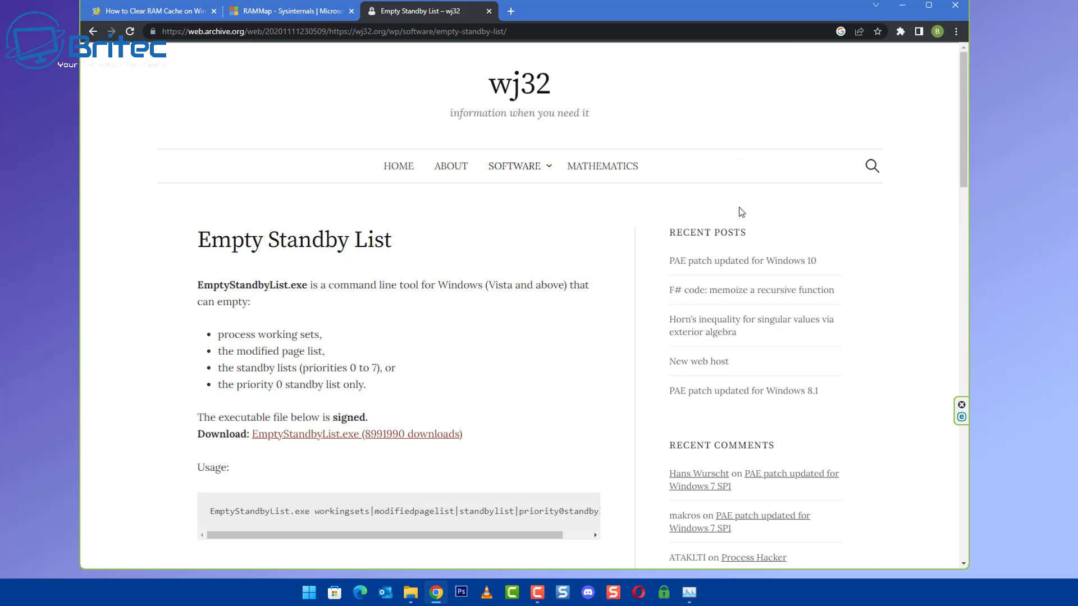
Close the RAM cache article and download EmptyStandbyList.exe from the Empty Standby List page.
click(214, 11)
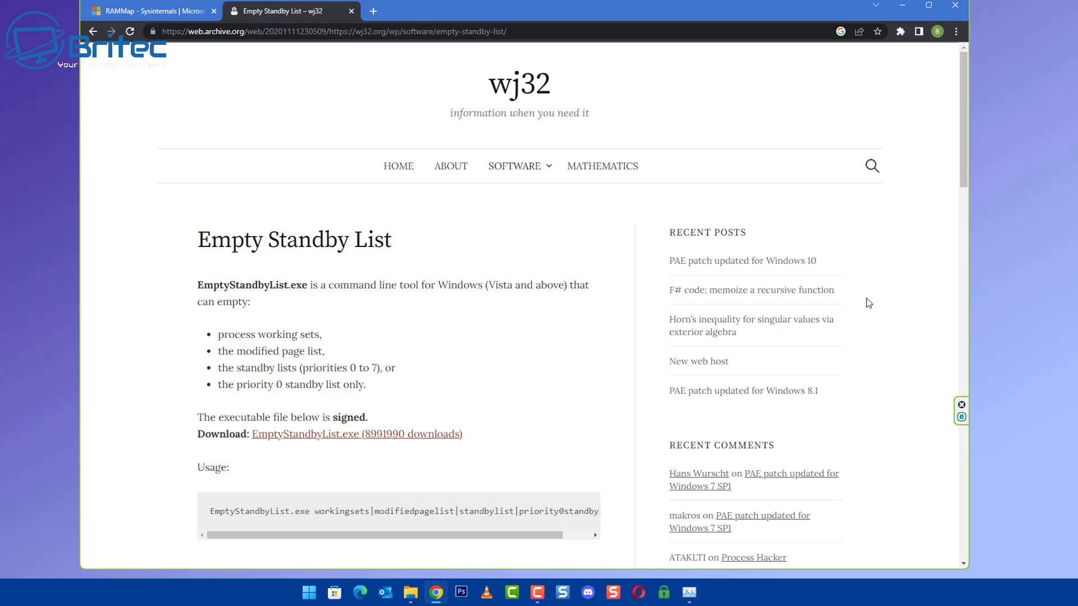
drag(961, 107, 986, 119)
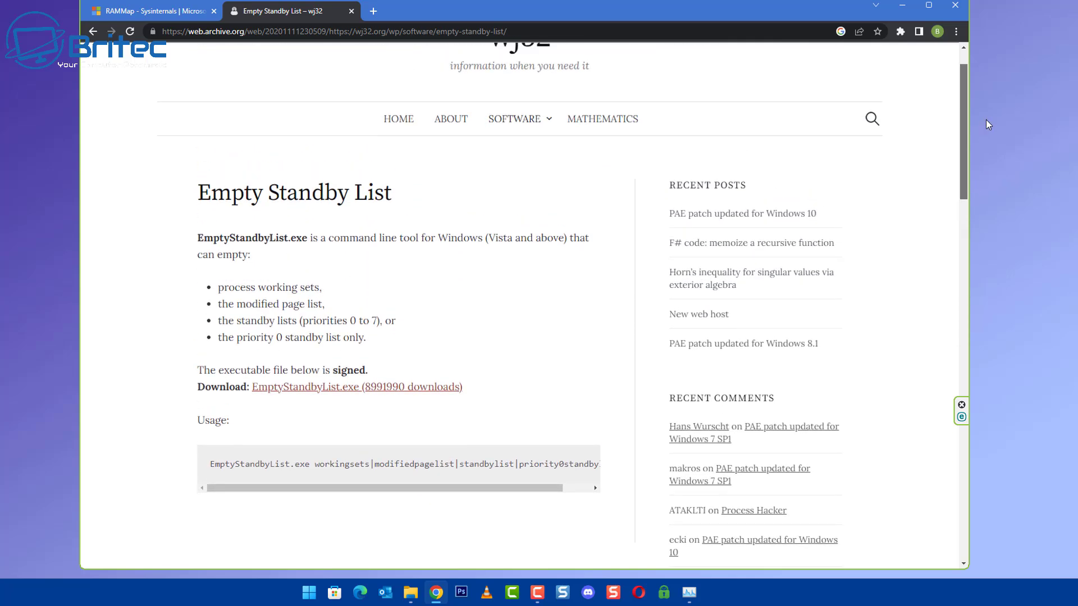
scroll(730, 330, up, 1)
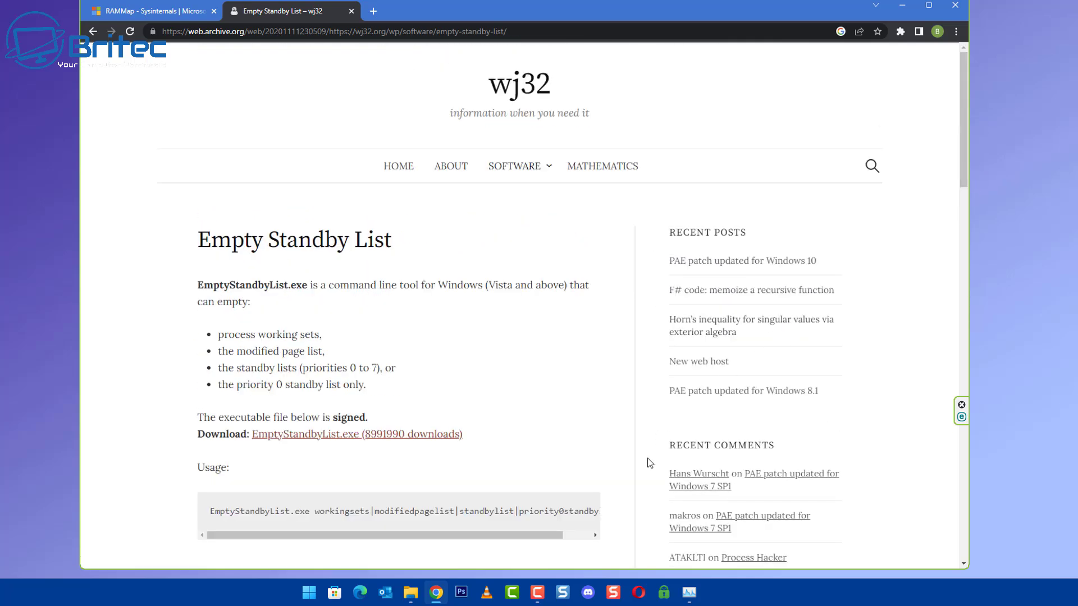
click(416, 438)
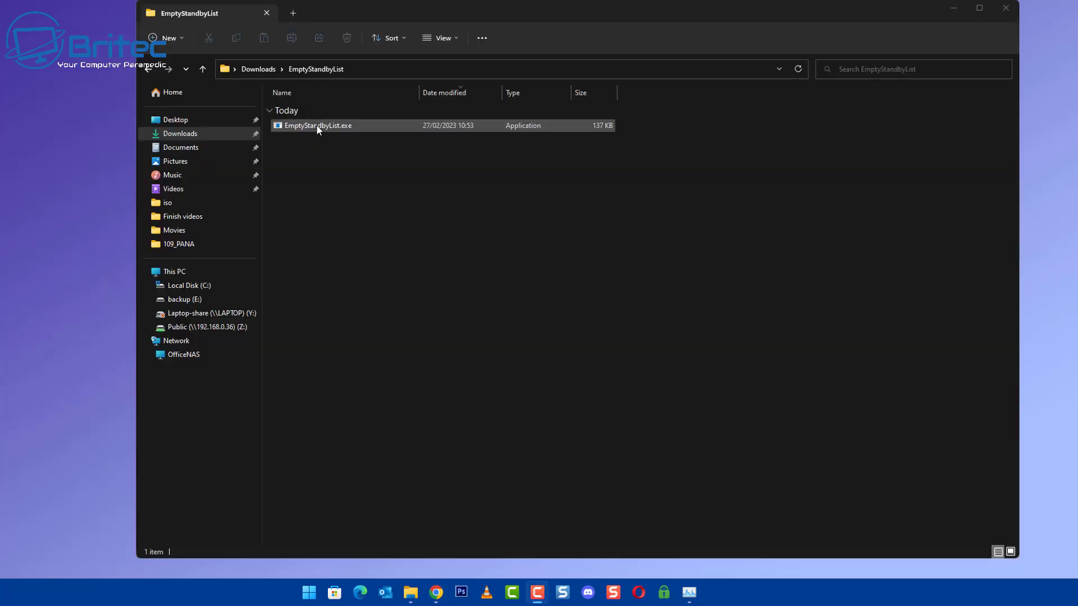
Set the compatibility properties of EmptyStandbyList.exe so that it runs as an administrator, and apply the change.
right_click(315, 125)
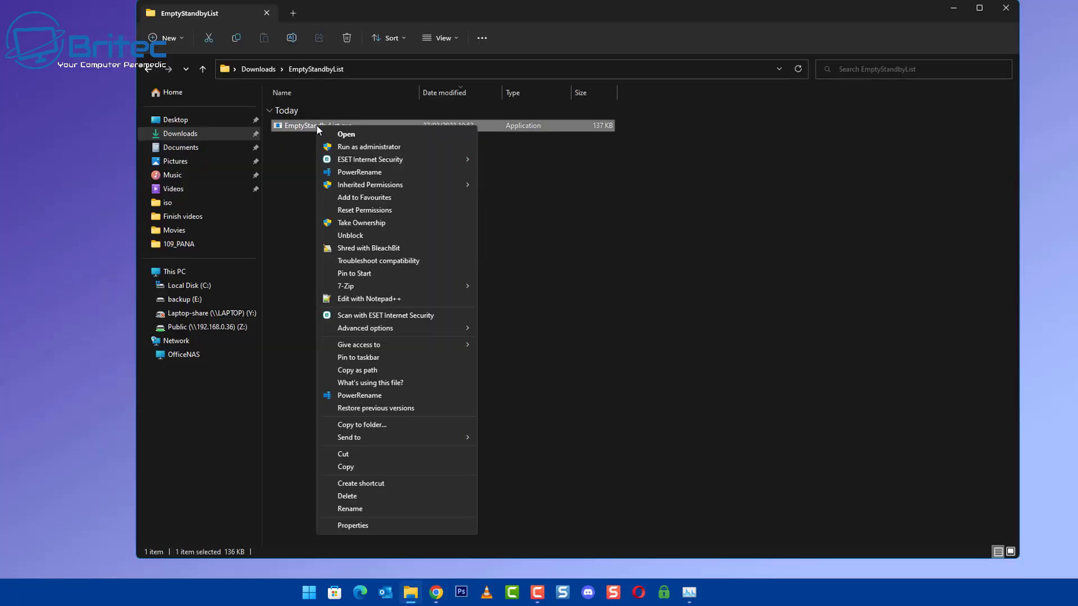
click(355, 525)
drag(421, 133, 416, 153)
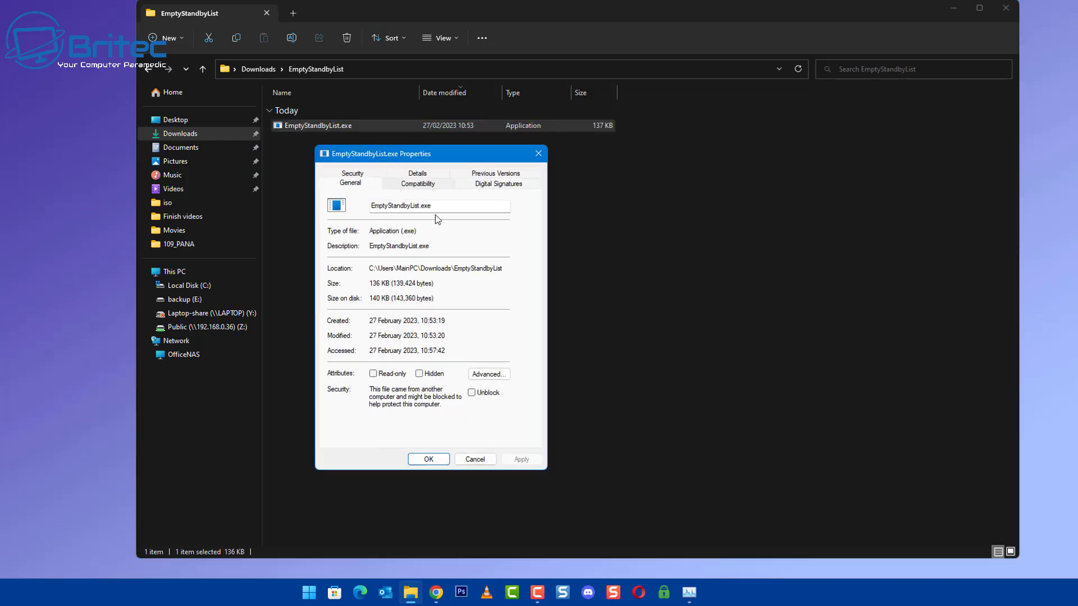
click(420, 185)
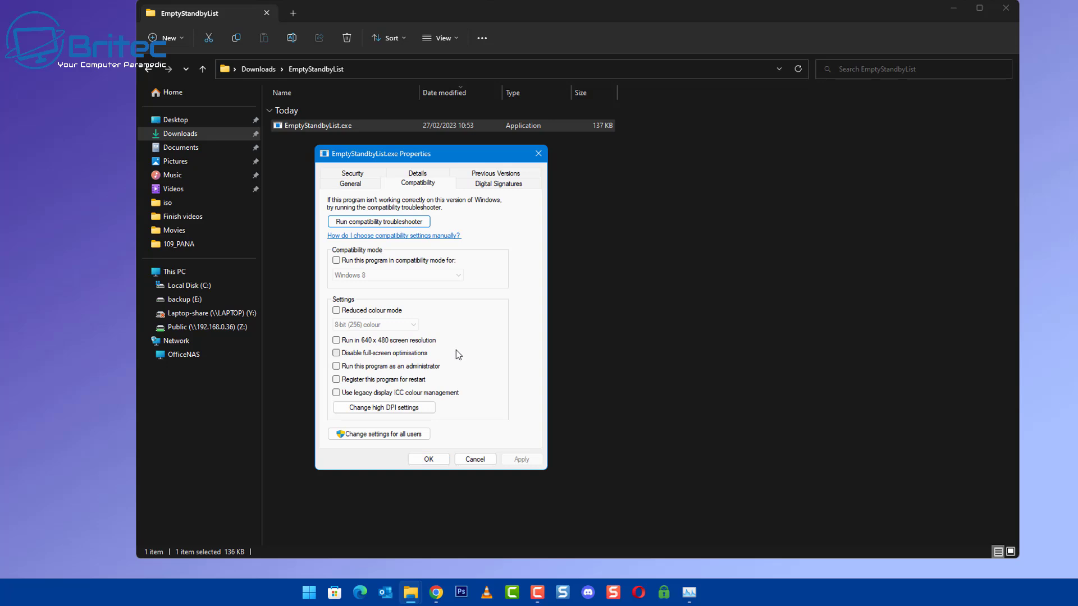
click(336, 366)
click(519, 459)
click(427, 459)
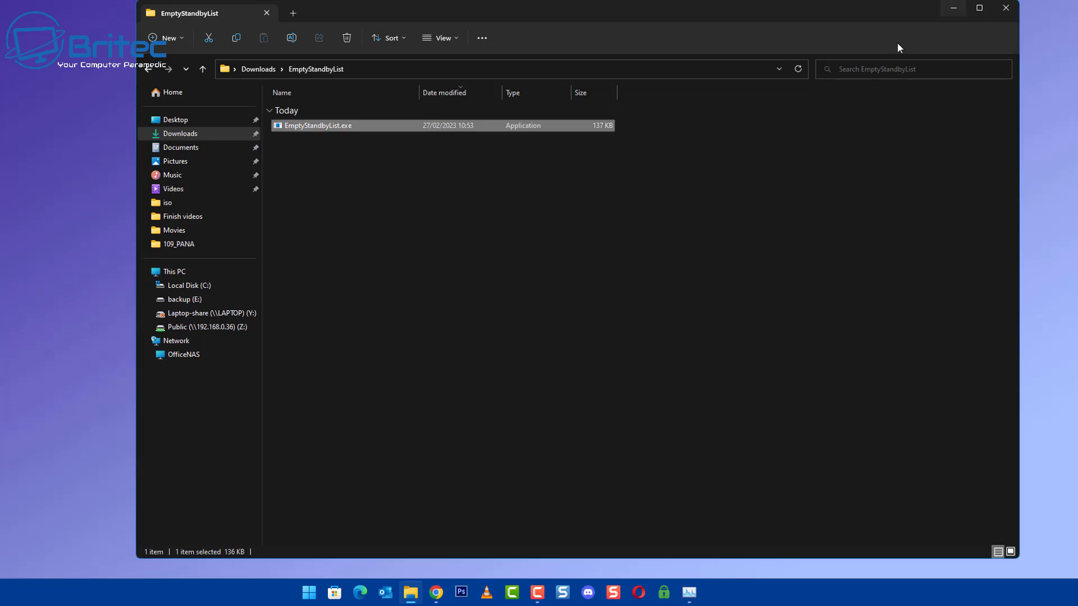
Search Windows for "task", open Task Scheduler, and reposition and widen its window.
click(307, 596)
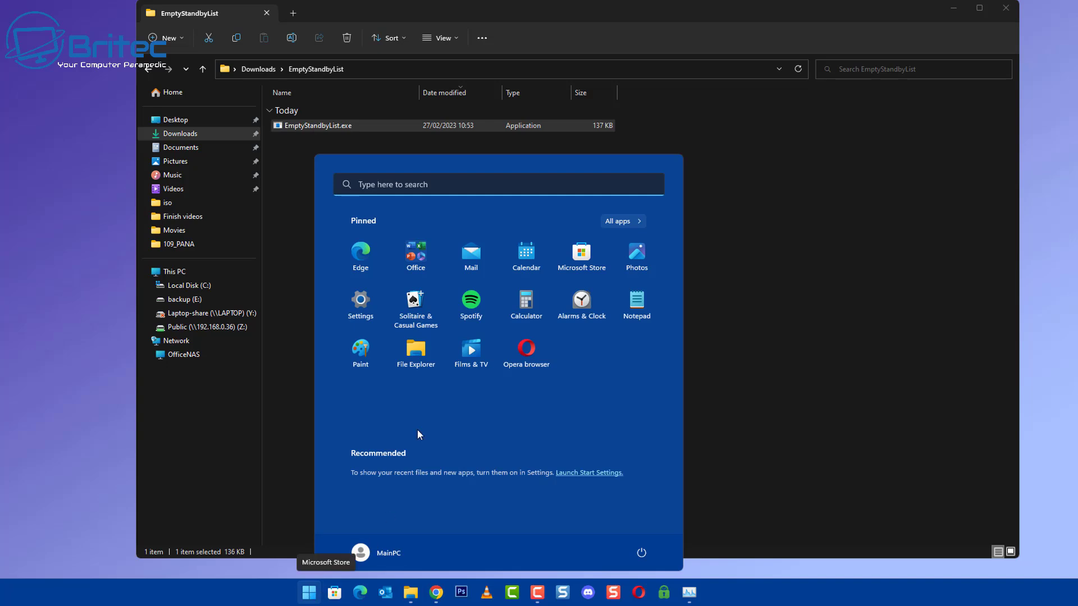
click(395, 184)
text(task)
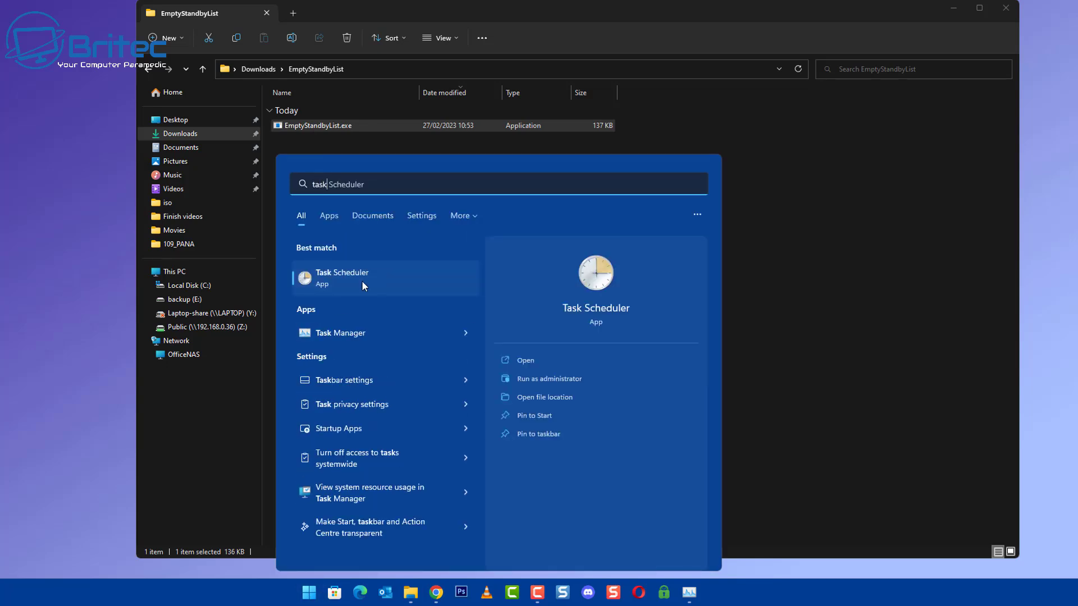
click(361, 281)
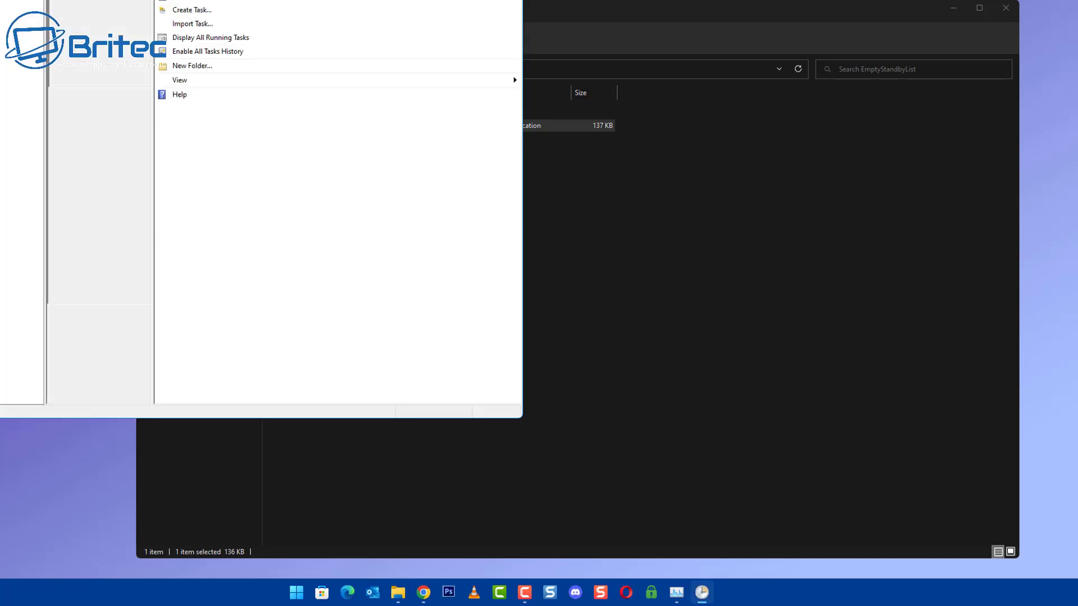
drag(539, 84, 645, 50)
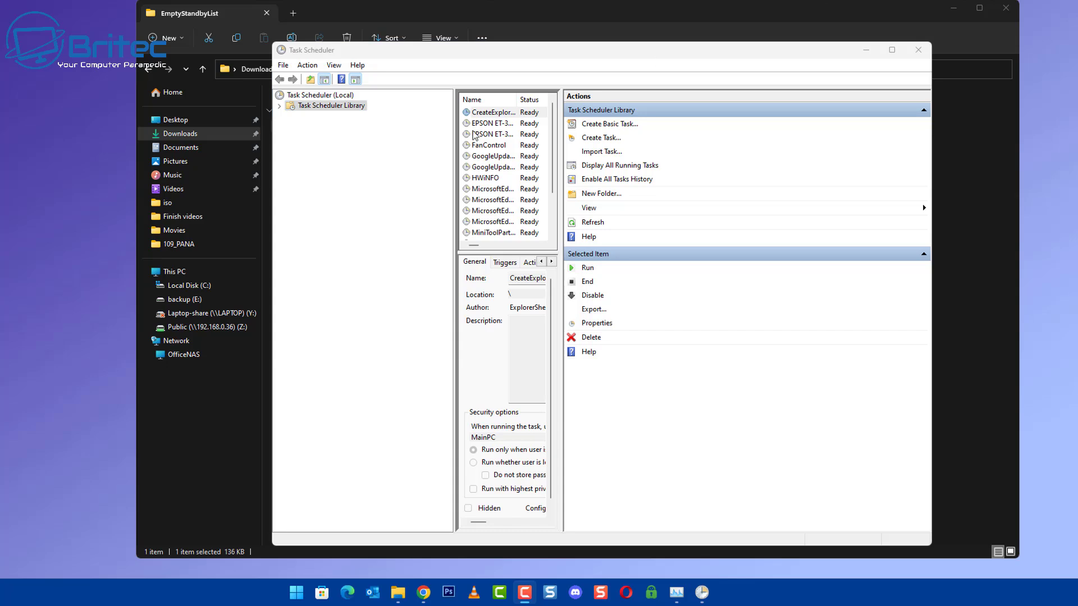
drag(272, 204, 153, 204)
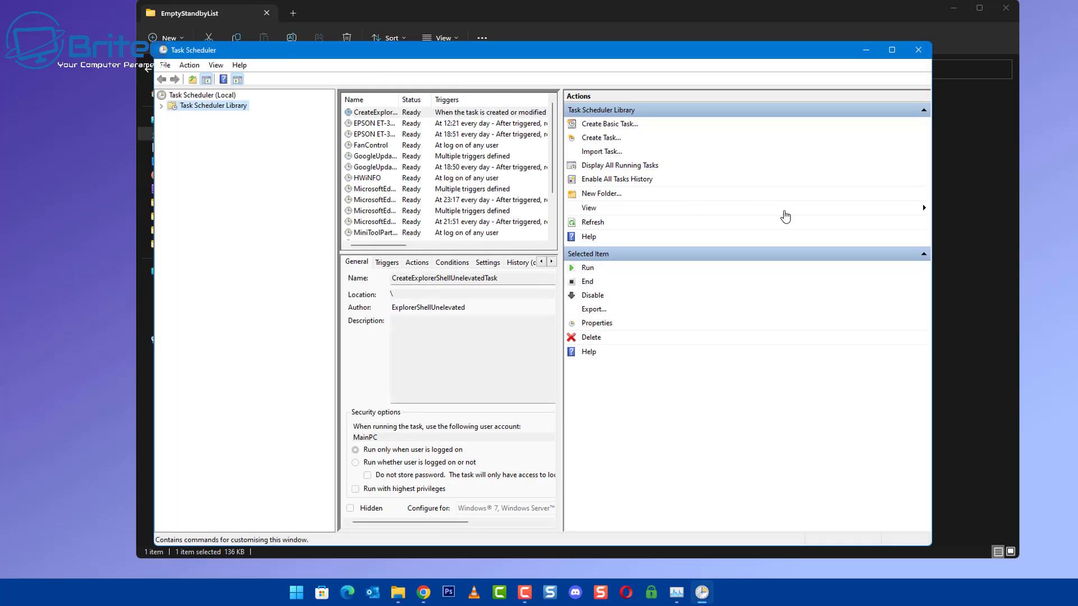
drag(932, 207, 1017, 205)
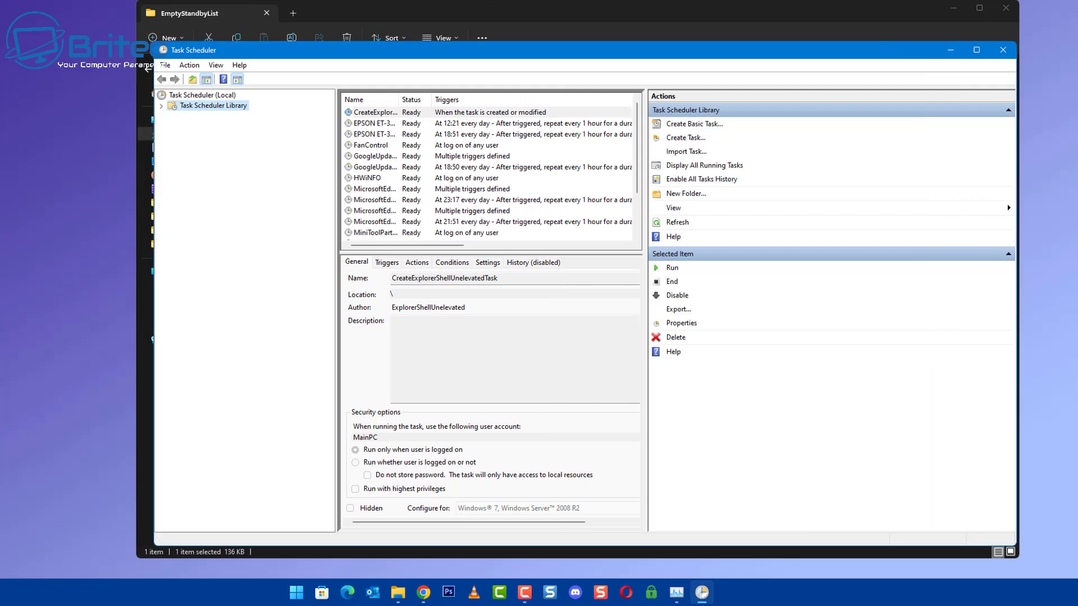
Create a new task named EmptyStandbyList that runs whether the user is logged on or not, configured for Windows 10.
right_click(373, 242)
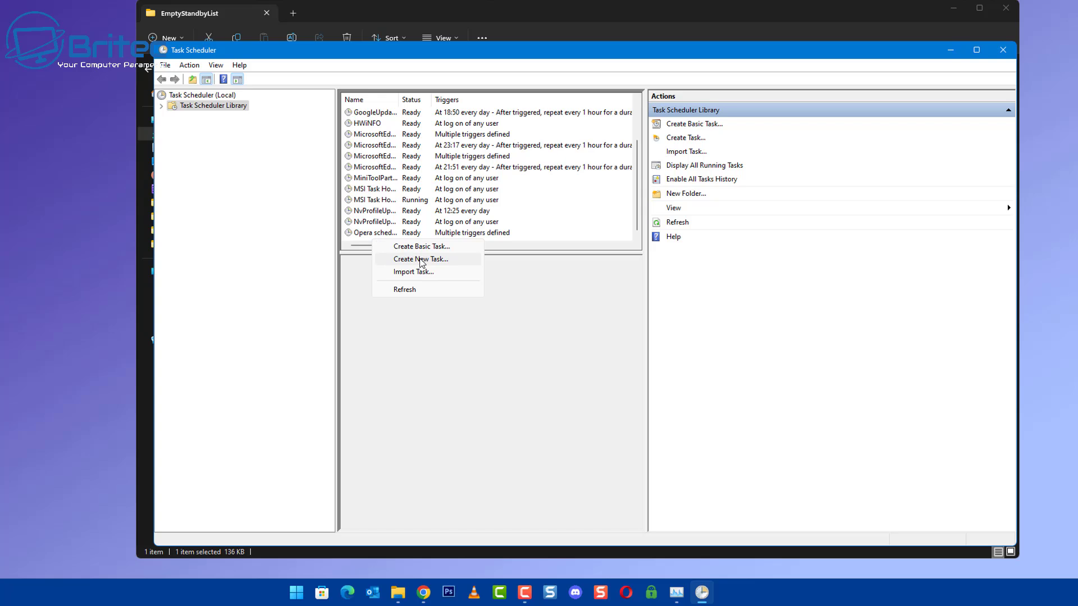
click(421, 260)
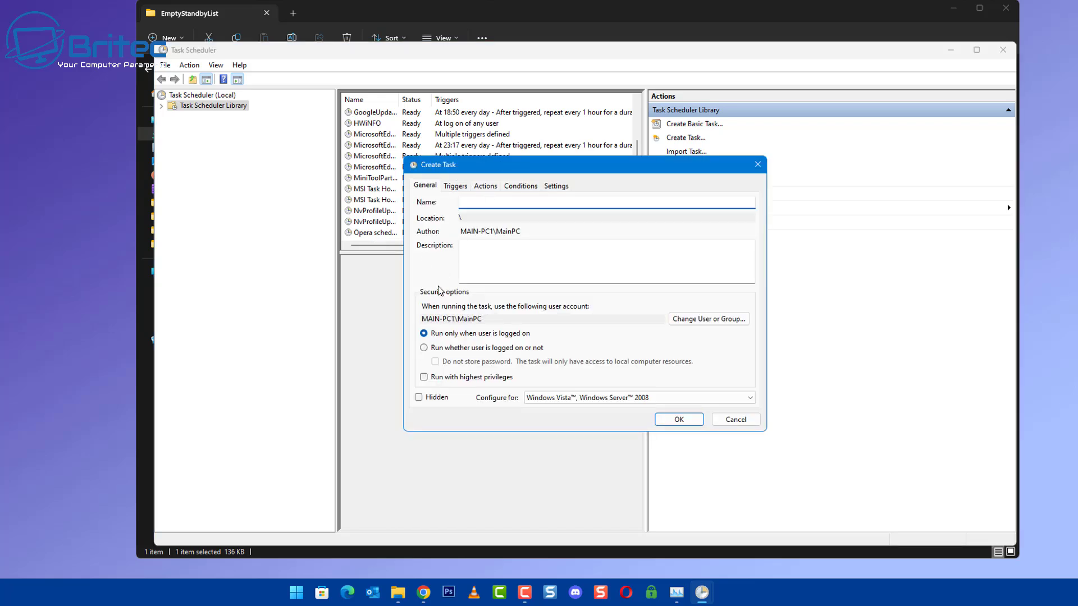
click(423, 349)
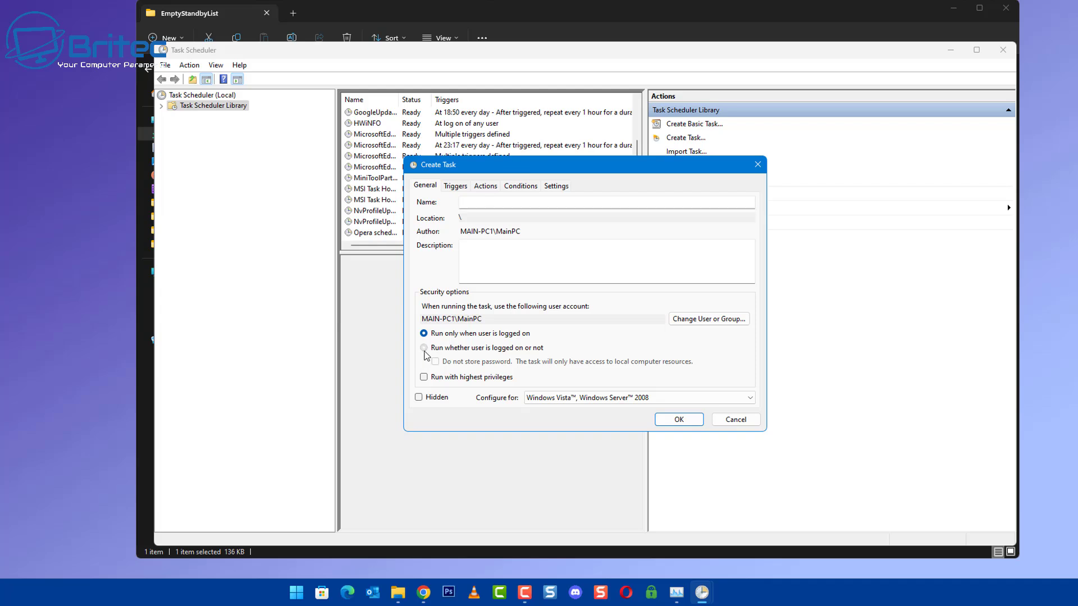
right_click(467, 203)
click(495, 253)
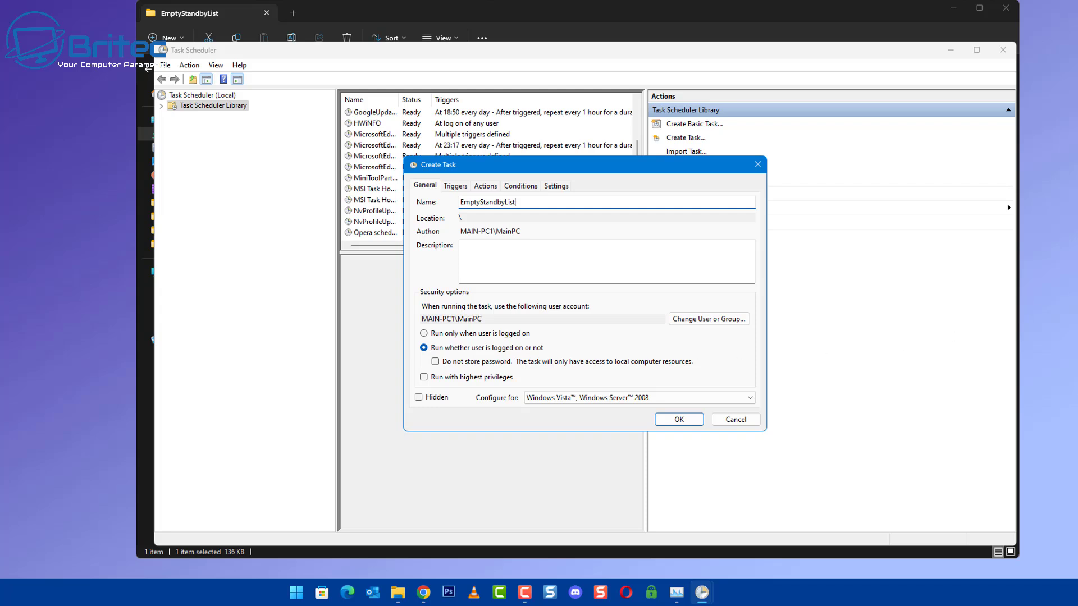
click(725, 398)
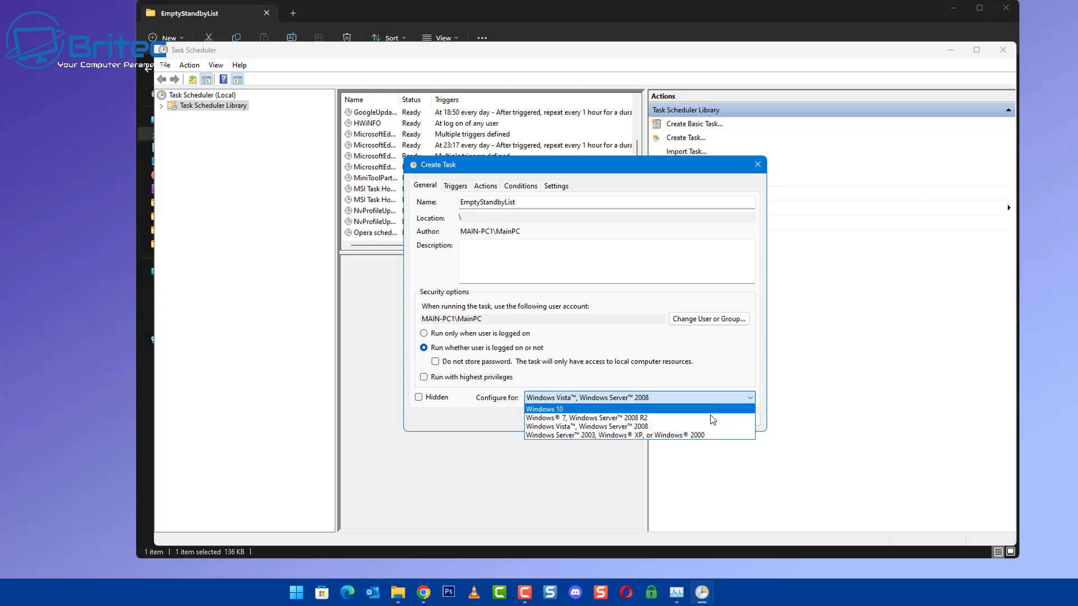
click(689, 412)
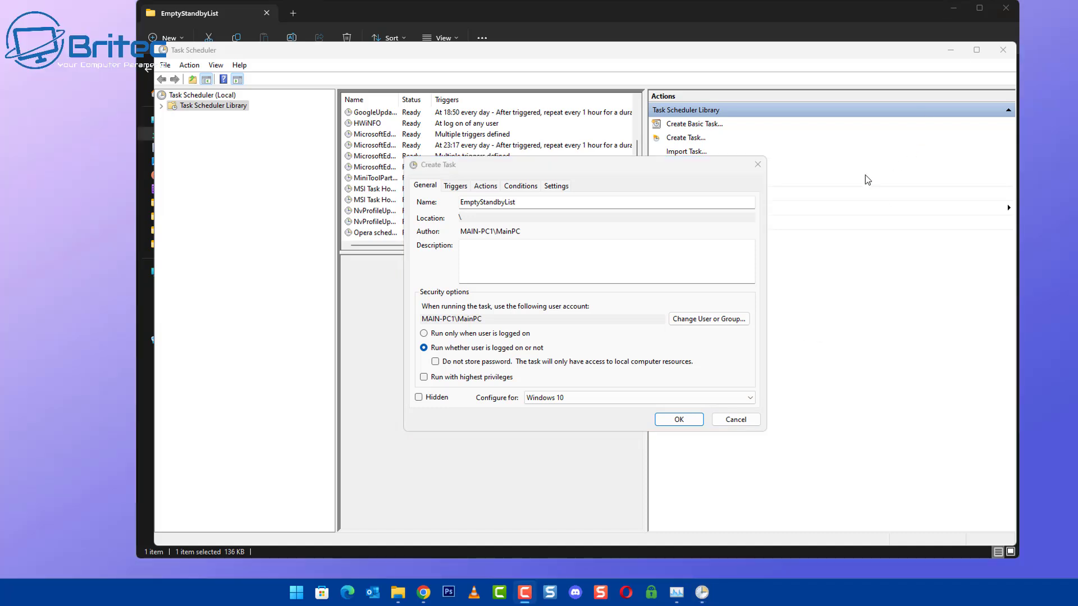
Change the task's user account to SYSTEM through the advanced account search, and enable running with highest privileges.
click(722, 324)
drag(495, 183, 523, 197)
click(466, 320)
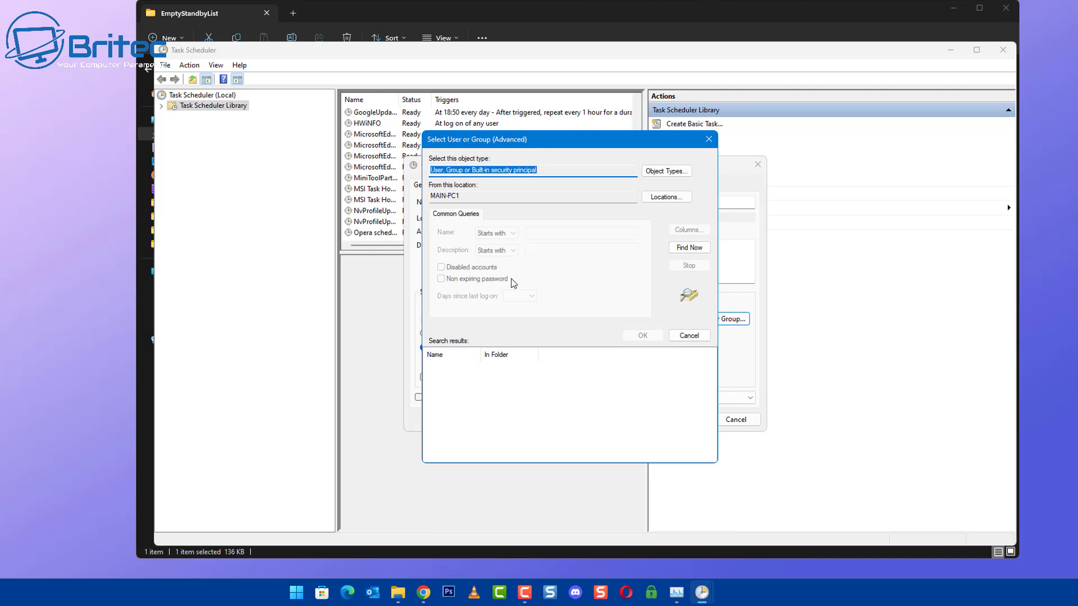
click(689, 248)
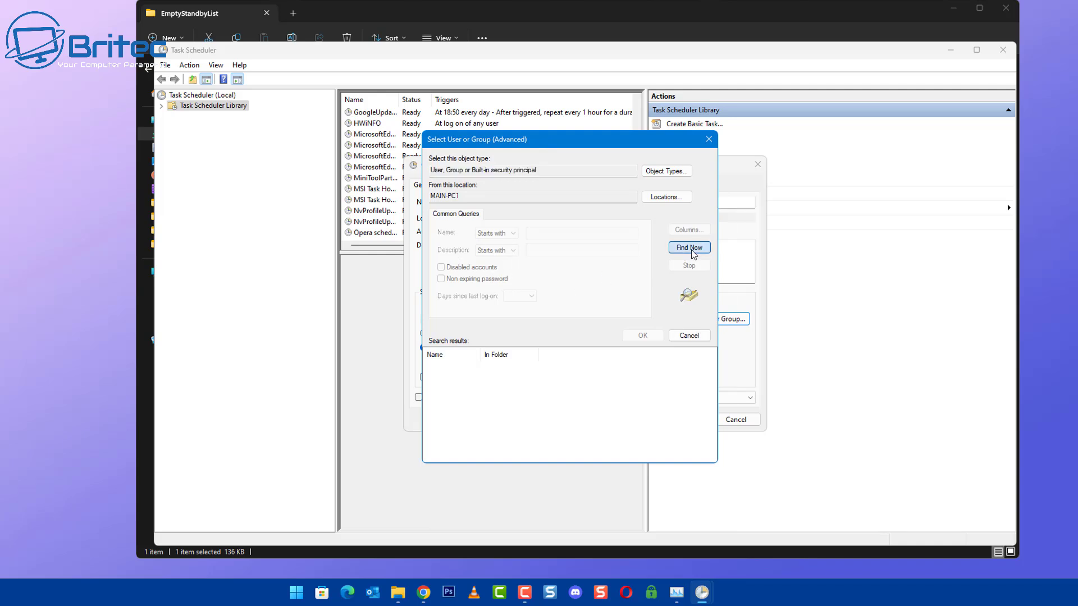
scroll(524, 399, down, 8)
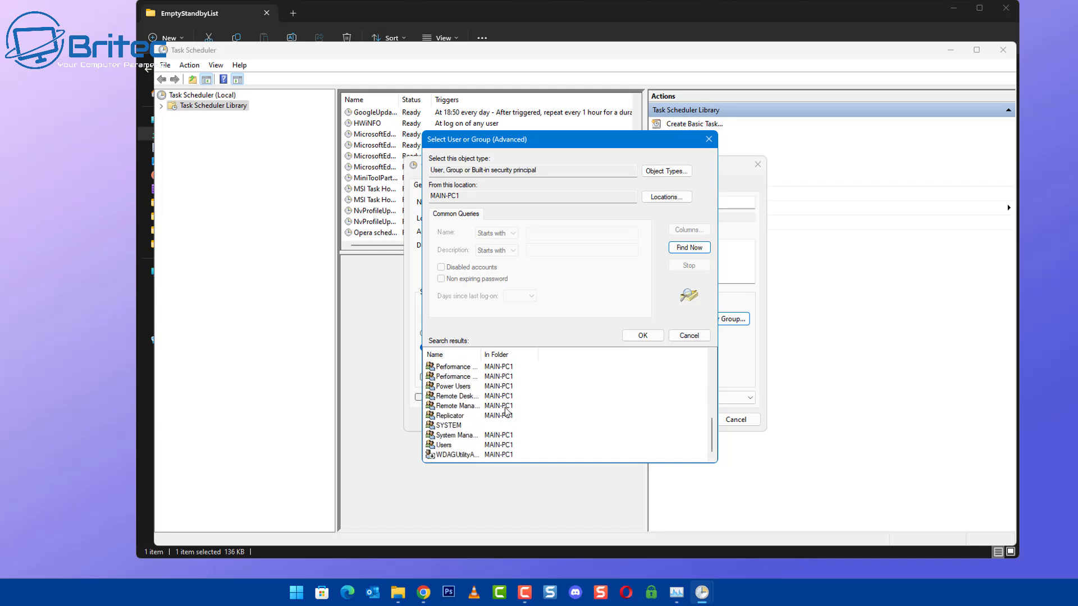
click(451, 427)
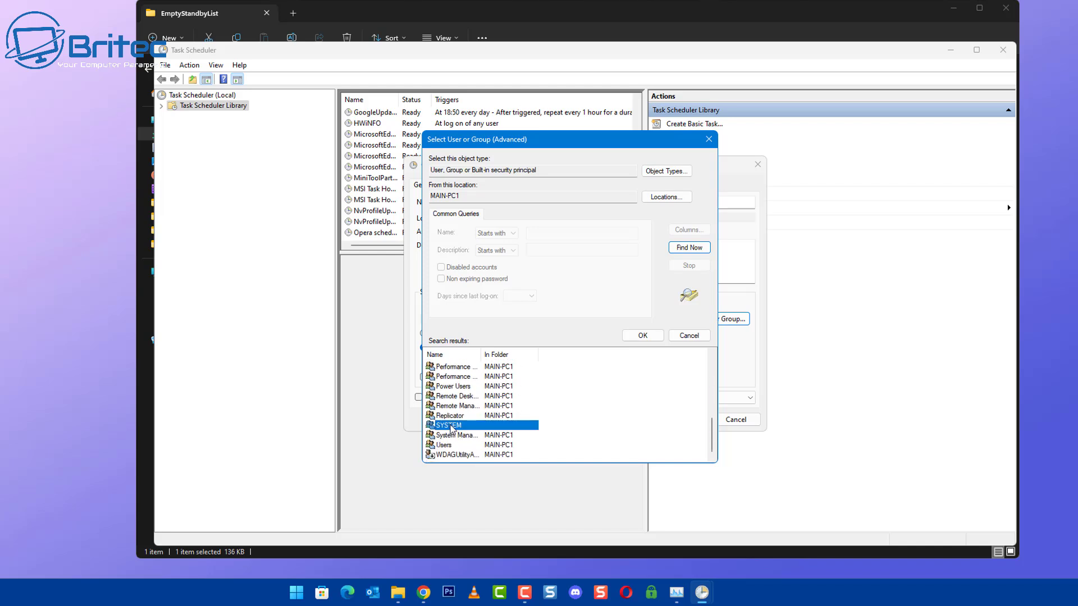
click(640, 337)
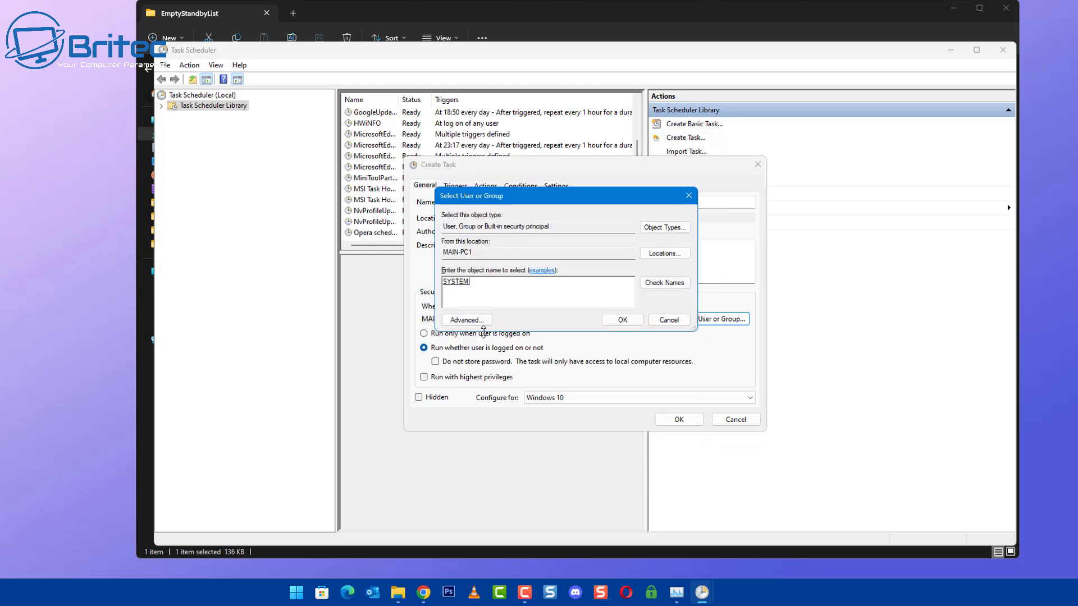
click(626, 324)
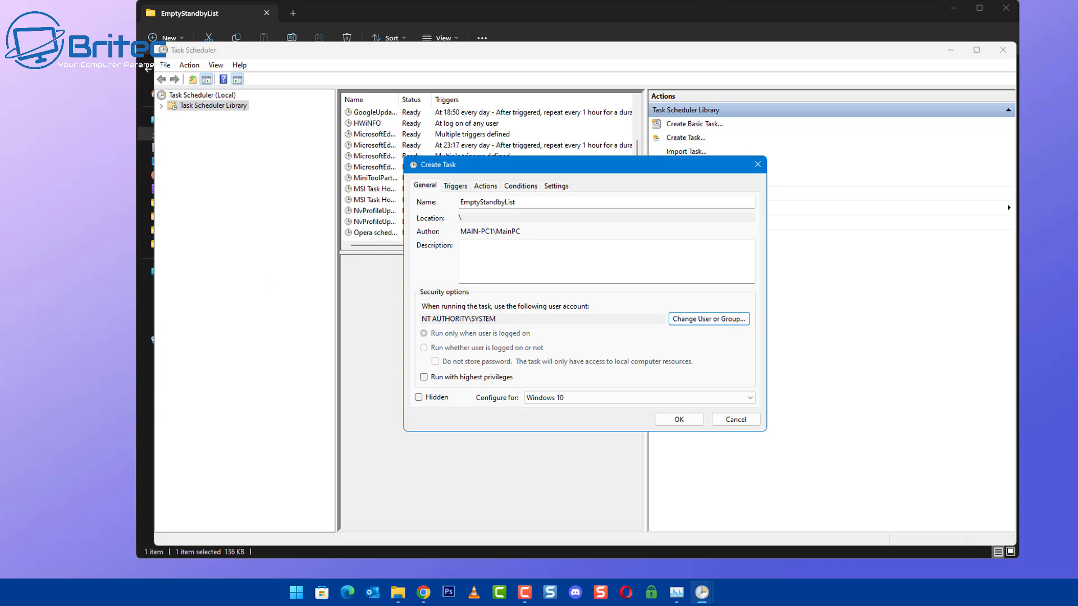
click(423, 379)
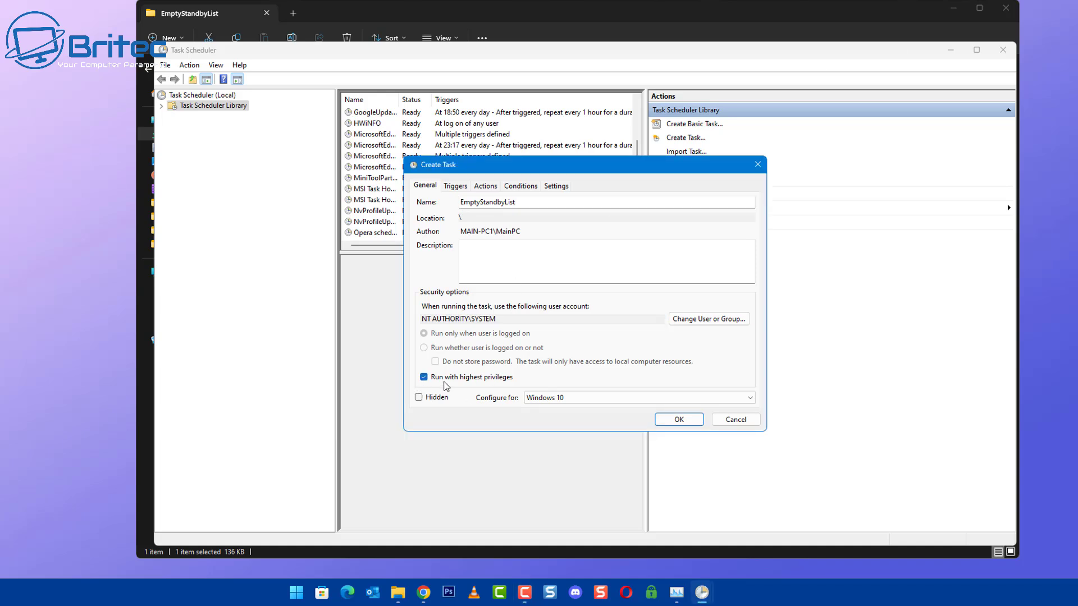
Add a one-time scheduled trigger to the task that repeats every 5 minutes indefinitely.
click(461, 189)
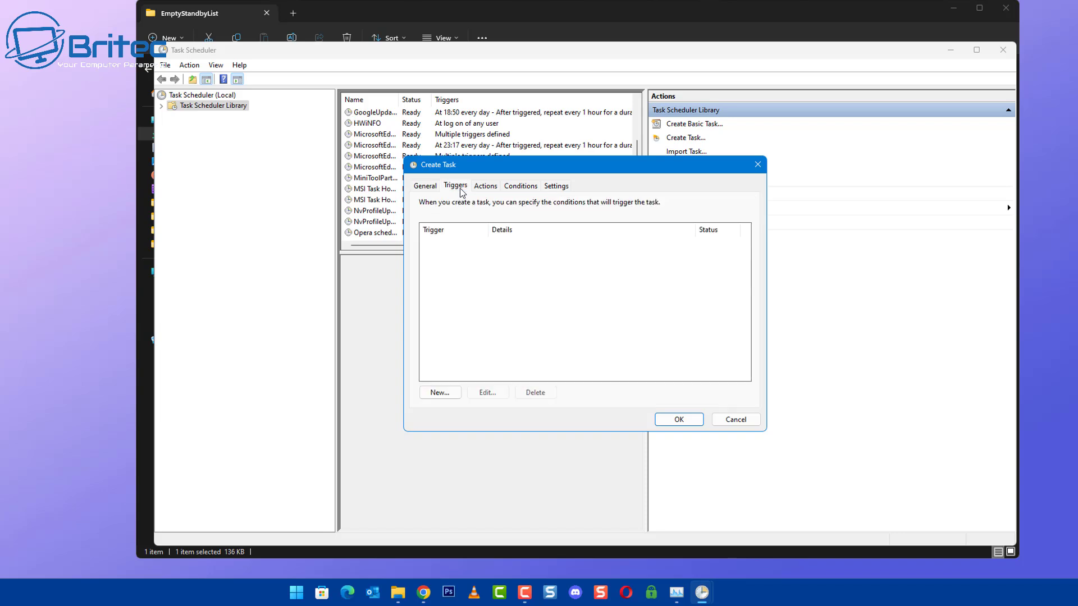
click(441, 392)
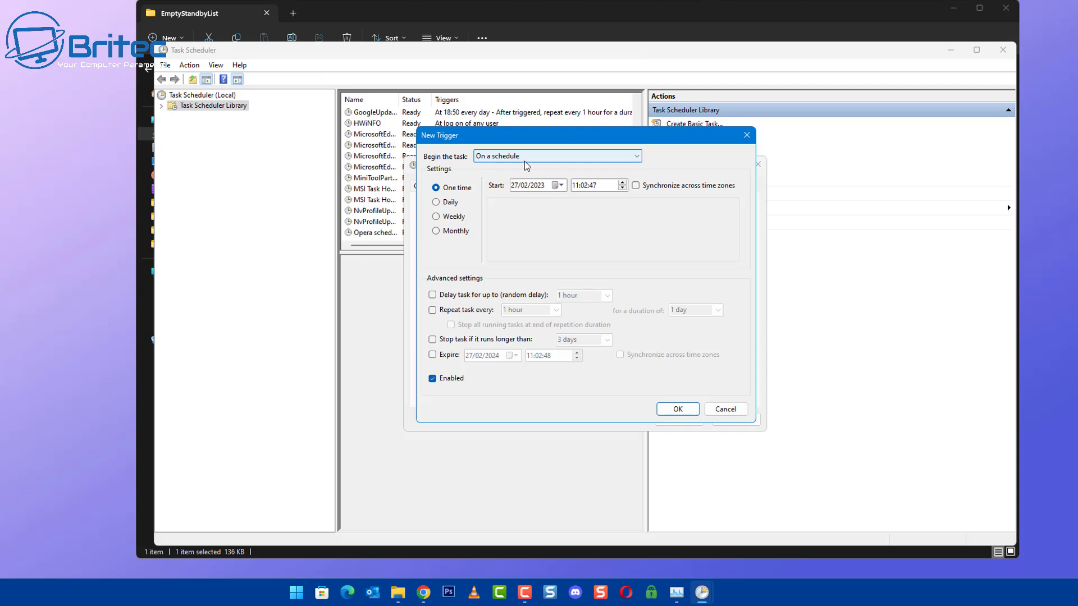
click(614, 160)
click(614, 167)
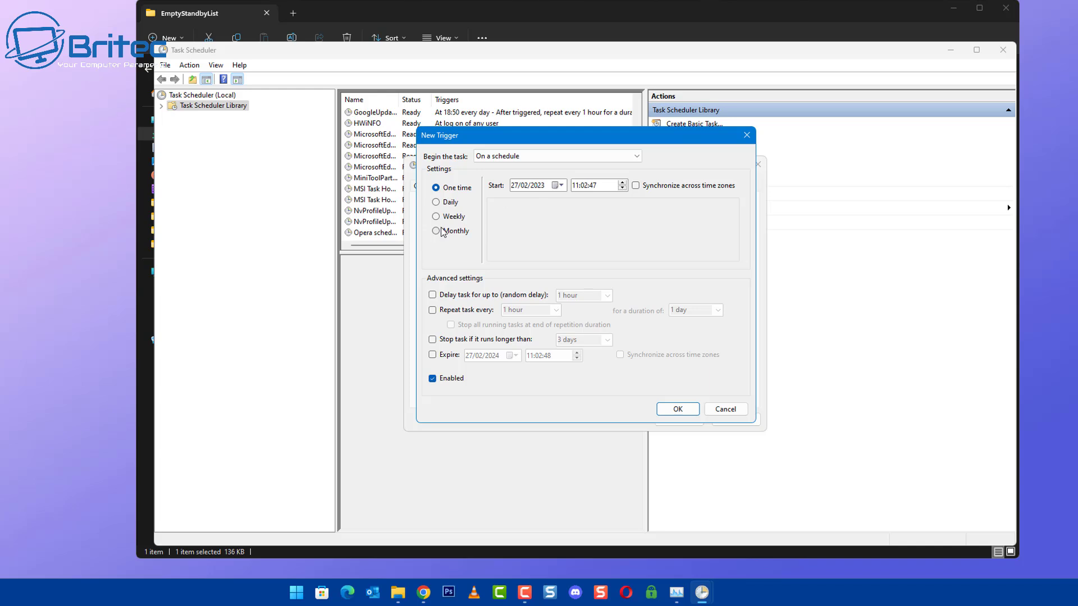
click(433, 310)
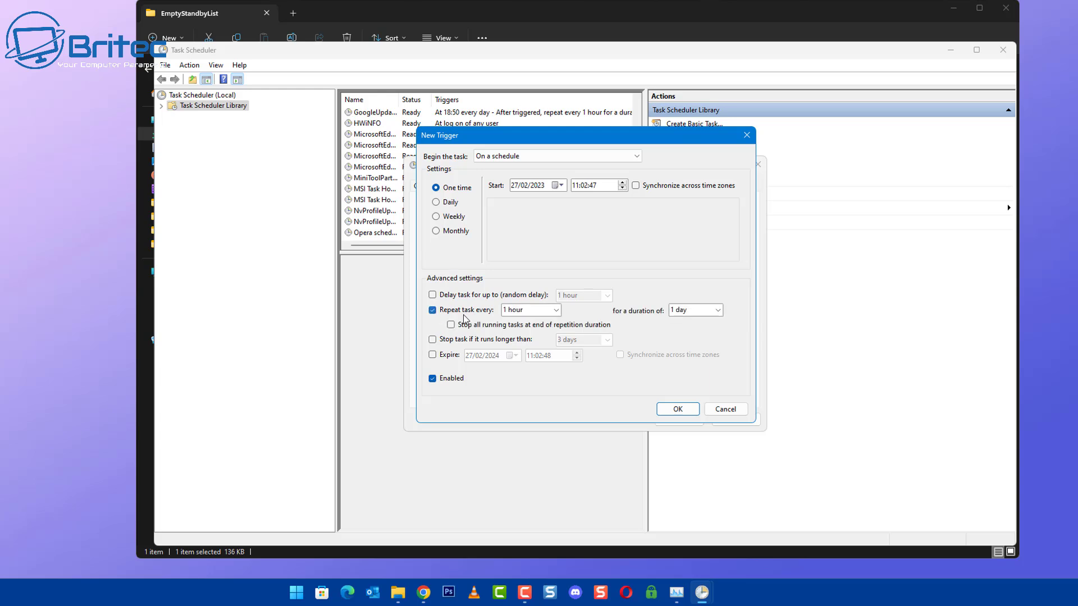
click(555, 312)
click(542, 321)
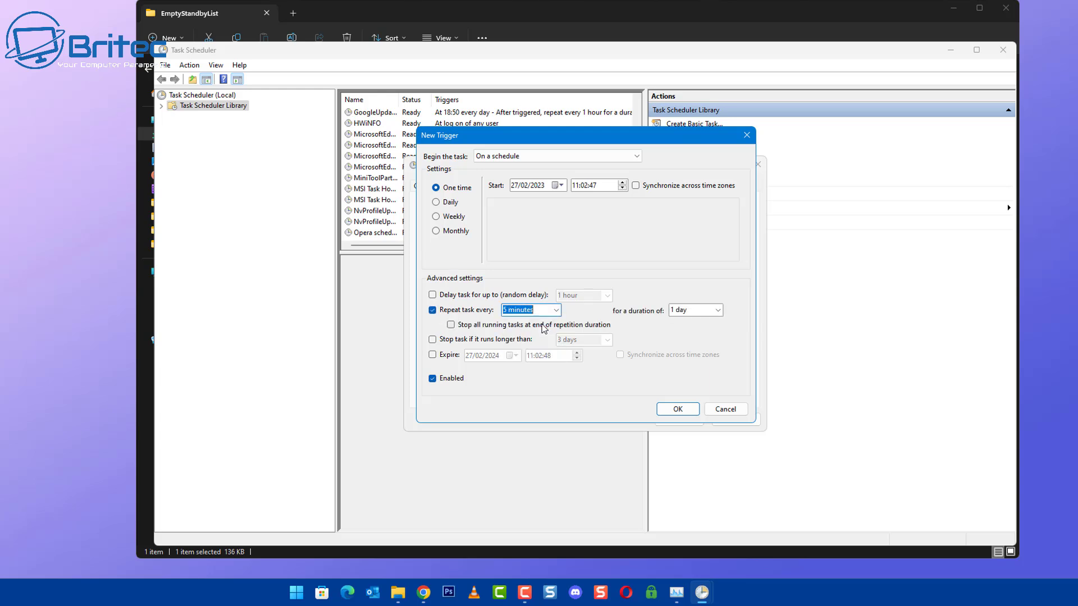
click(703, 310)
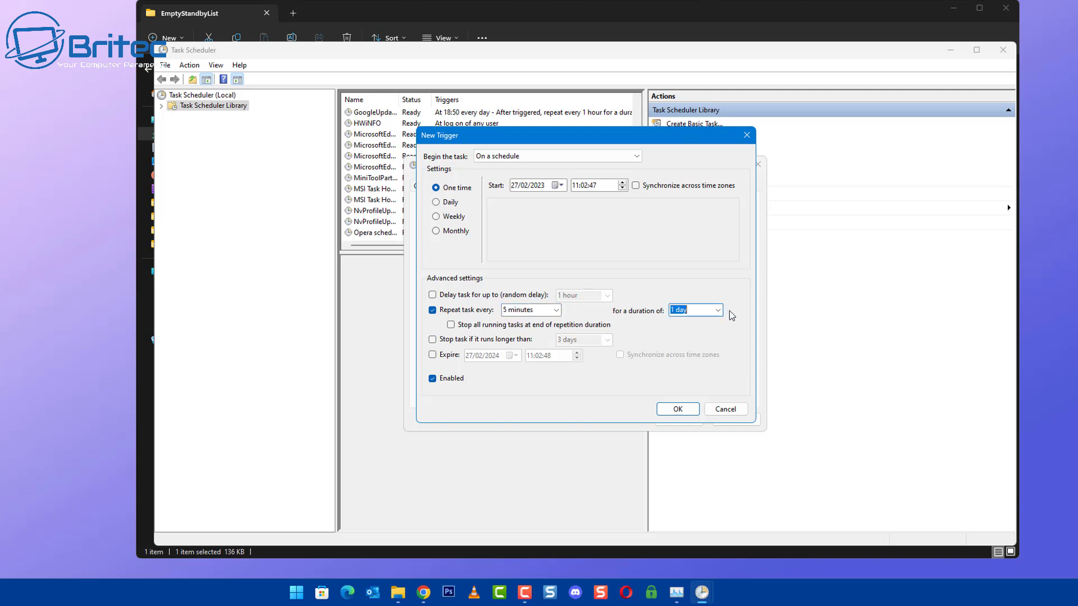
click(719, 312)
click(687, 321)
key(F10)
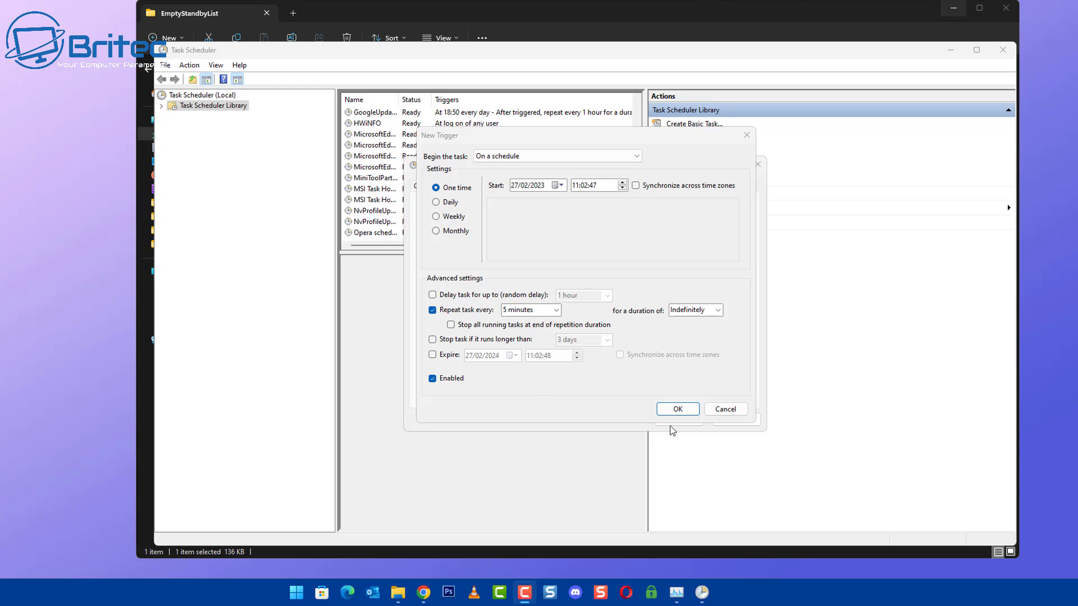
click(678, 409)
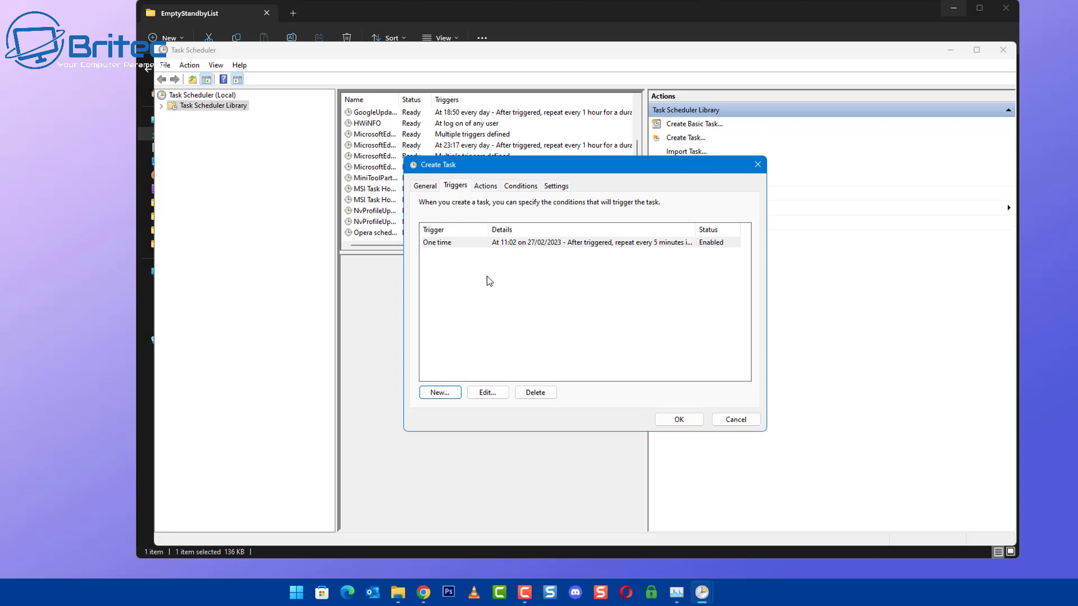
Add a Start a program action that runs EmptyStandbyList.exe from the EmptyStandbyList folder in Downloads, and save the new task.
click(484, 185)
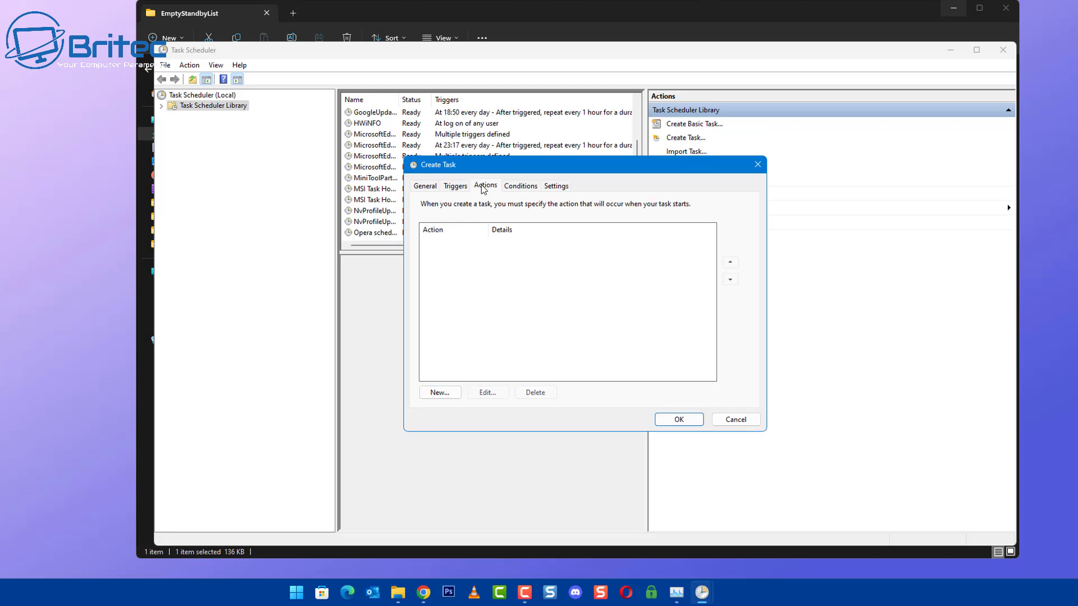
click(440, 392)
drag(495, 56, 587, 160)
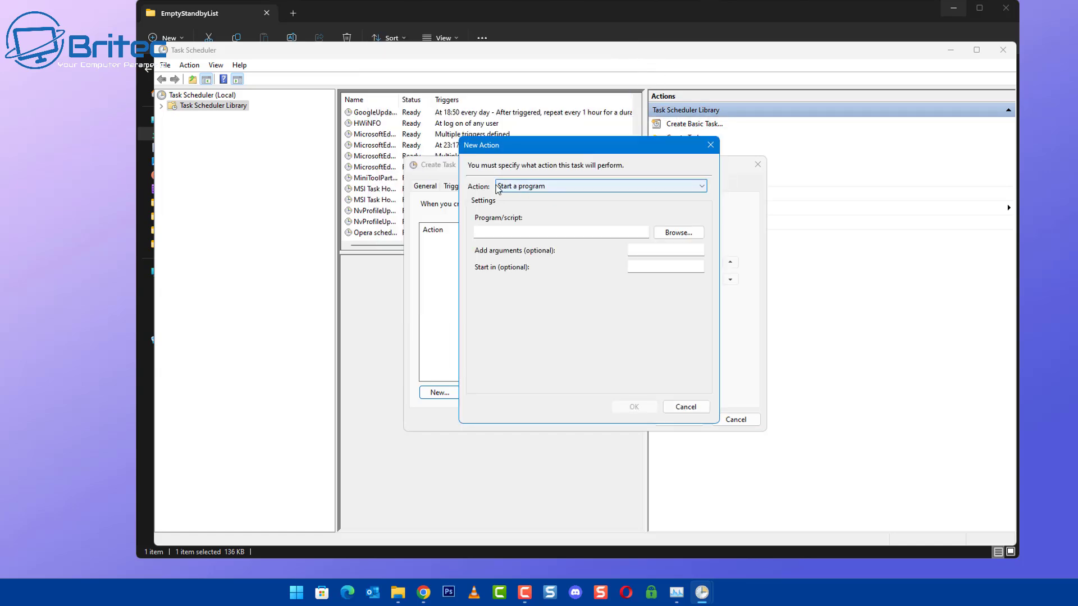
click(581, 189)
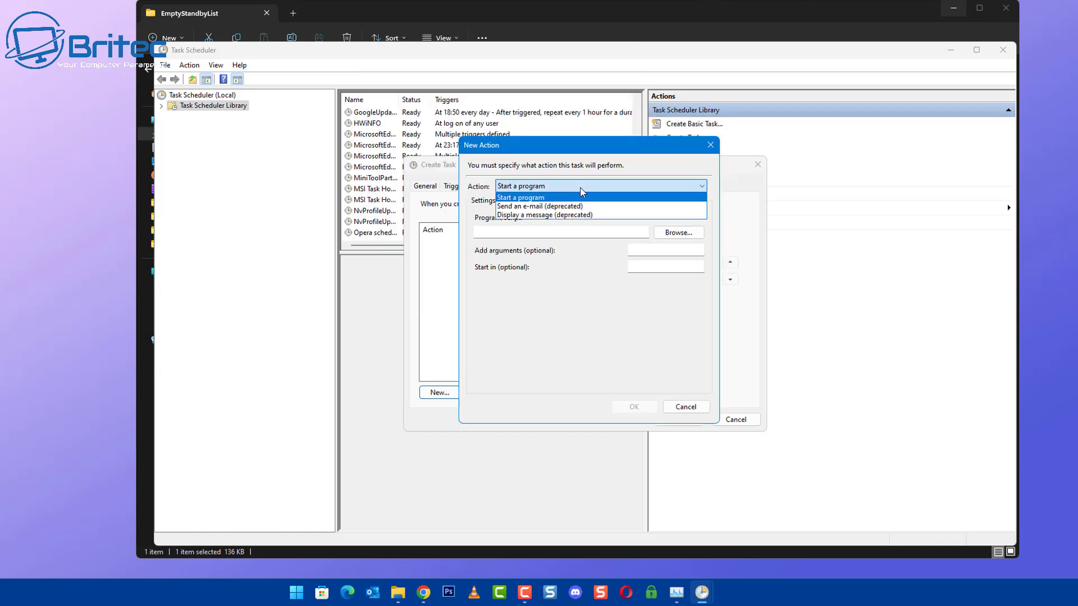
click(581, 196)
click(678, 232)
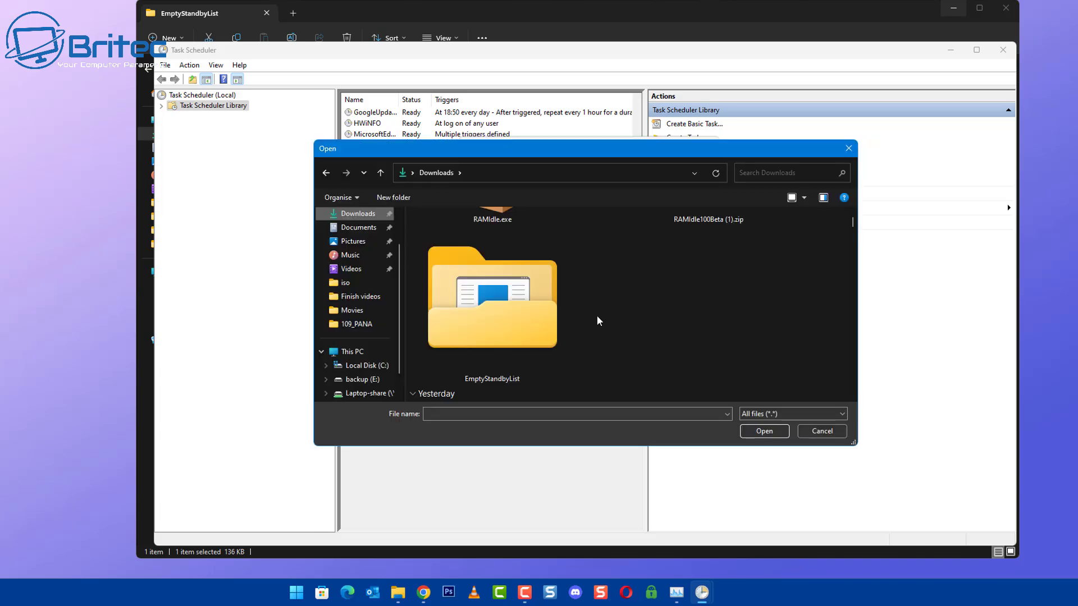
double_click(499, 312)
click(461, 248)
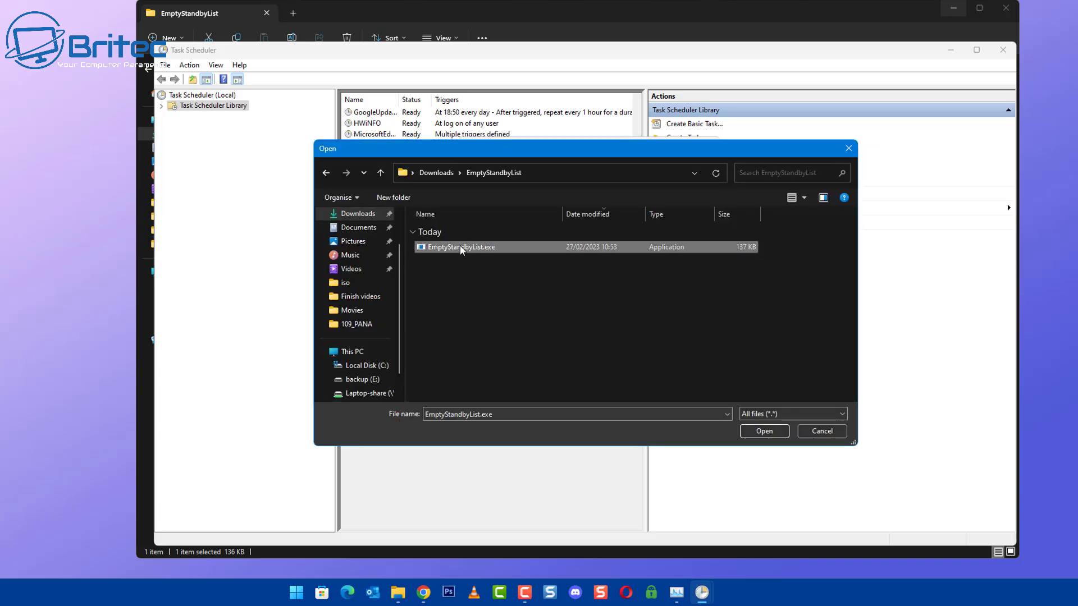
click(764, 431)
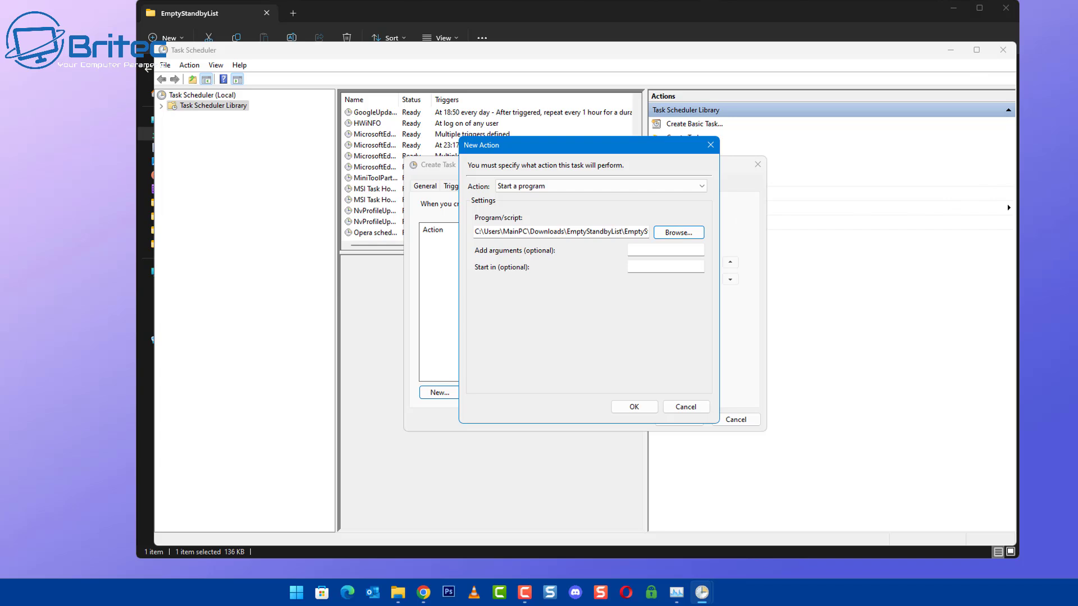
click(634, 407)
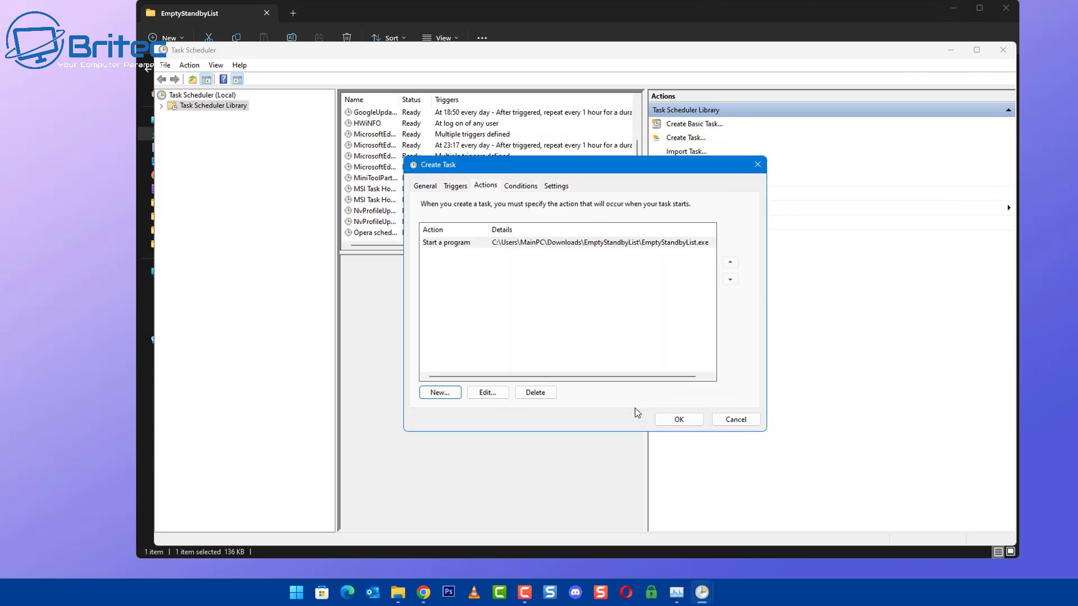
click(678, 420)
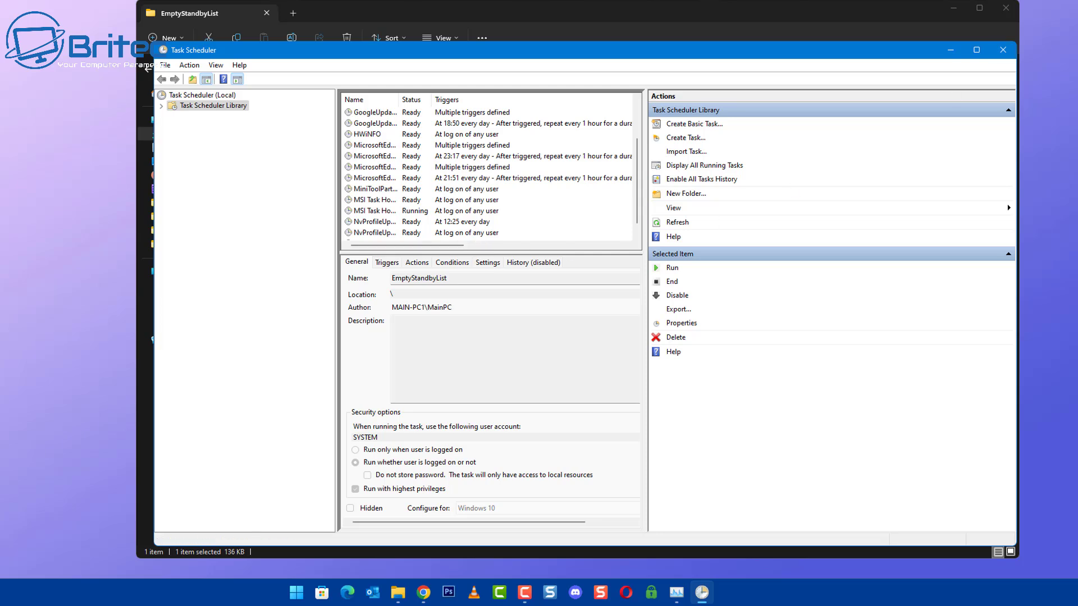
Select the EmptyStandbyList task in the Task Scheduler Library and bring up its available commands.
click(375, 124)
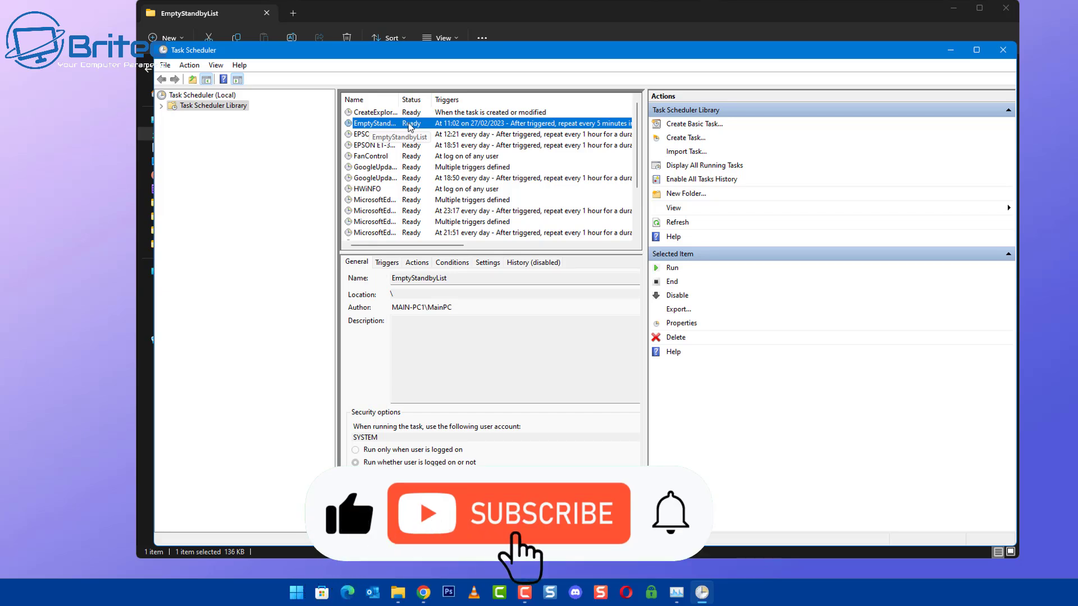
right_click(424, 128)
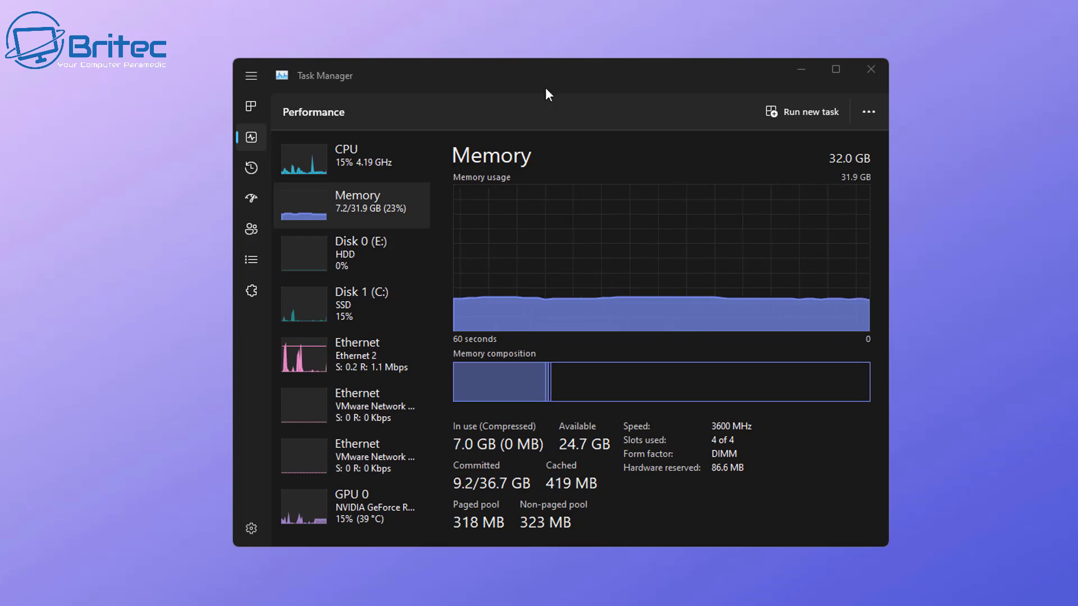
Close the Task Manager window showing memory performance.
click(880, 67)
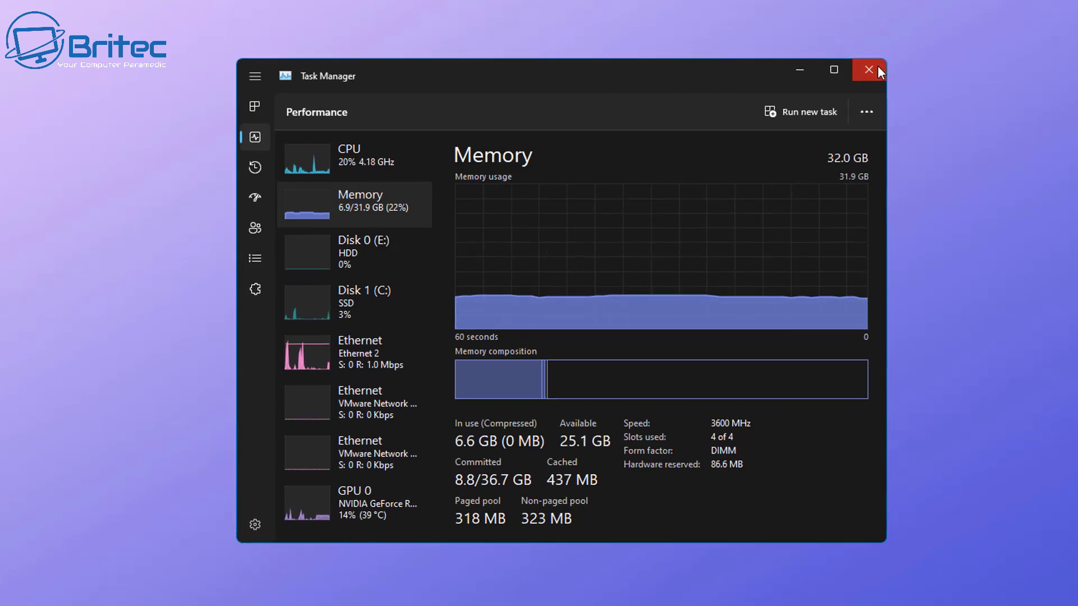